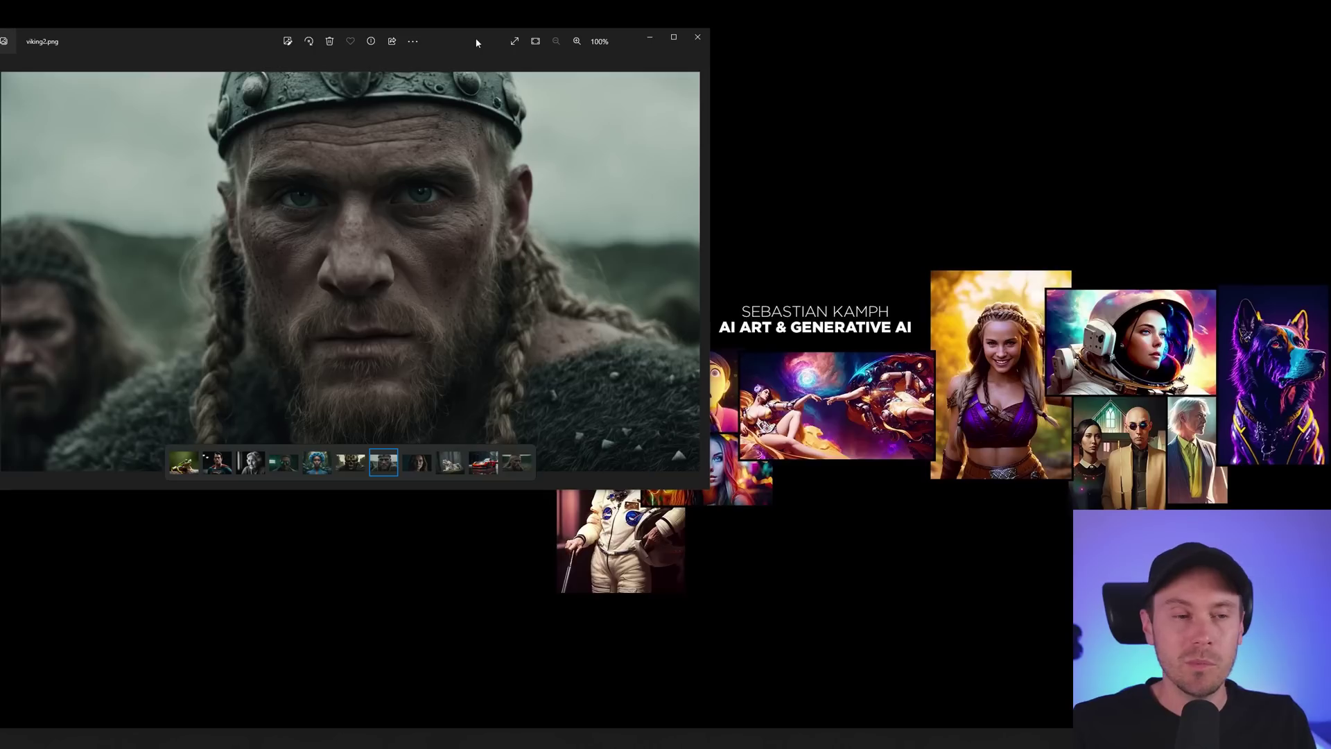
Browse back past the skull warrior, wmn3, scientist, wmn4, sprman and frog images to leopard.png
left_click_drag(476, 43, 817, 158)
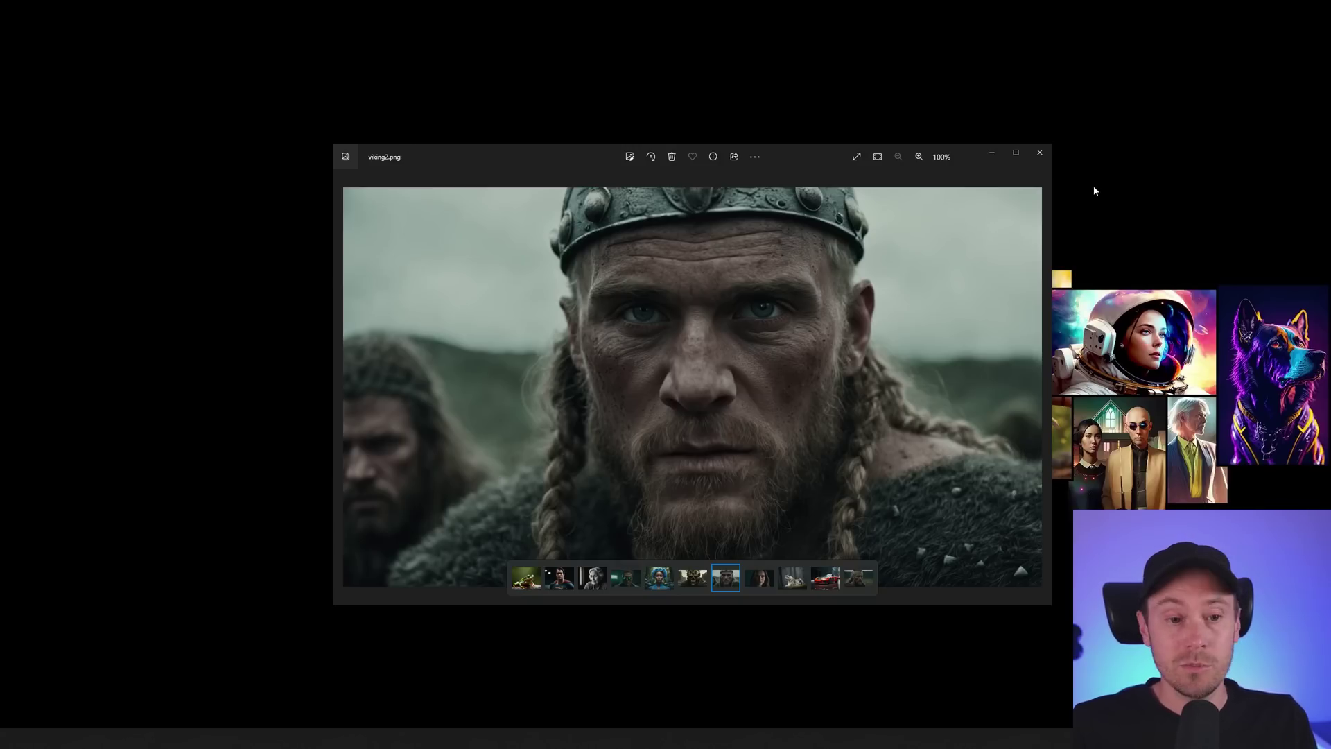
key("Left")
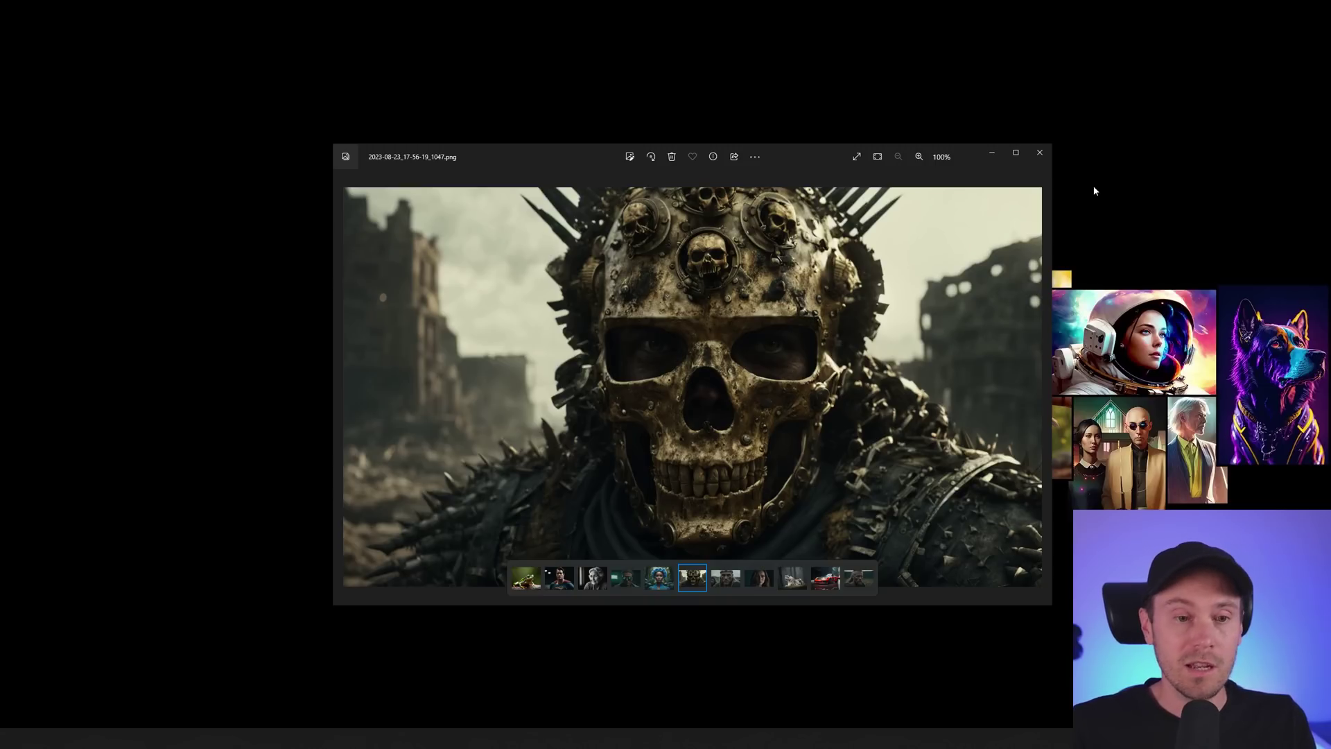
key("Left")
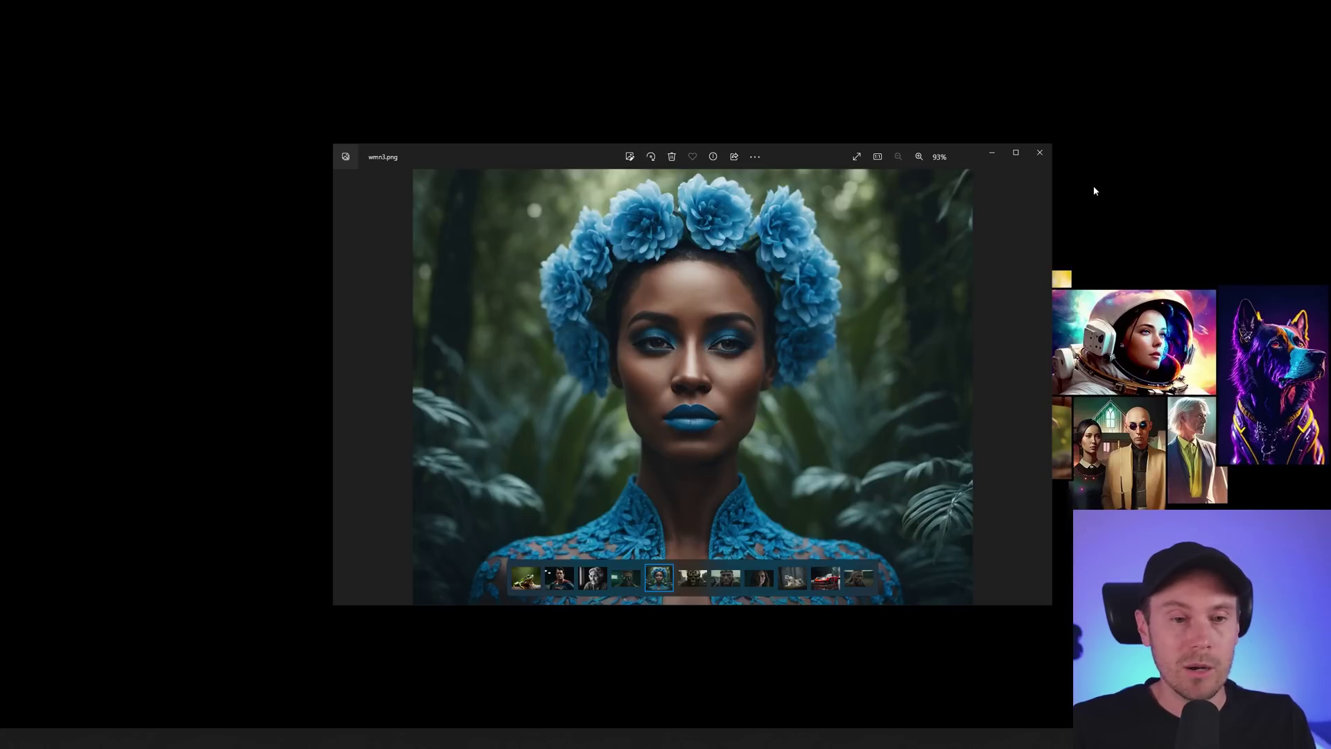
key("Left")
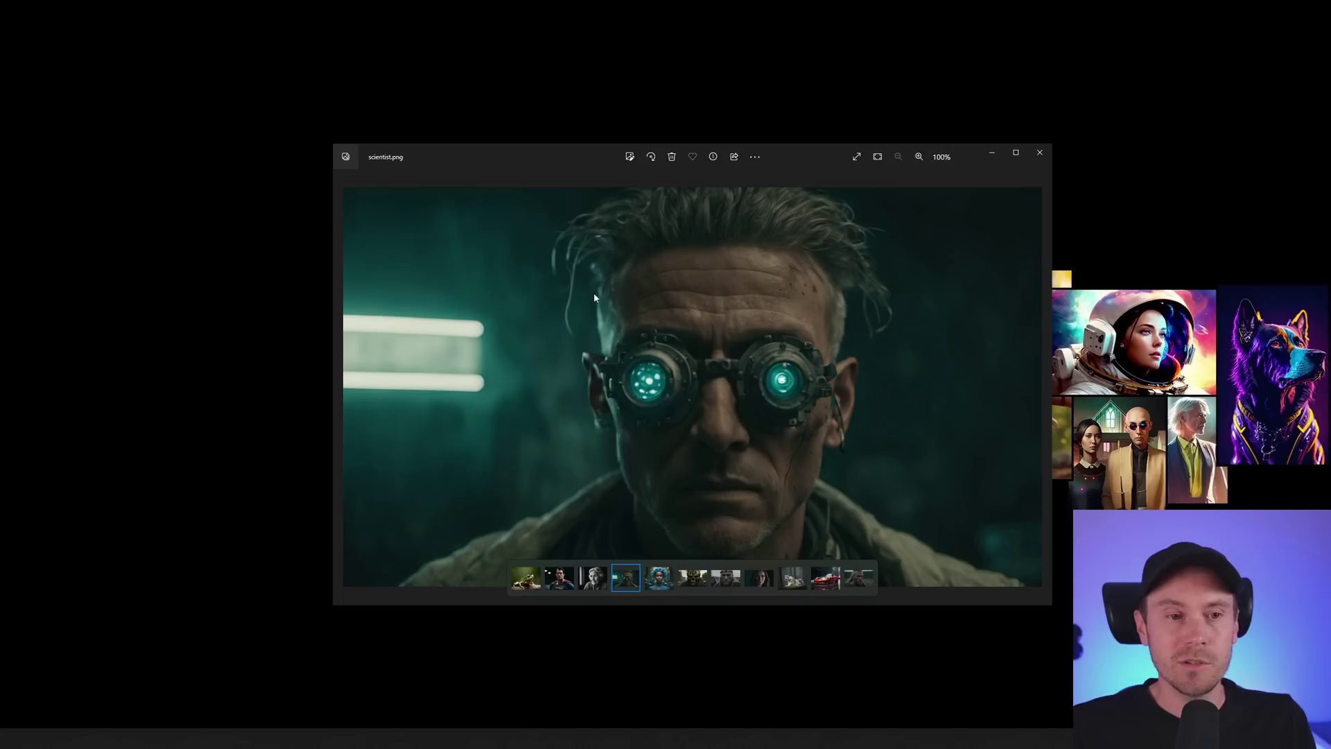
key("Left")
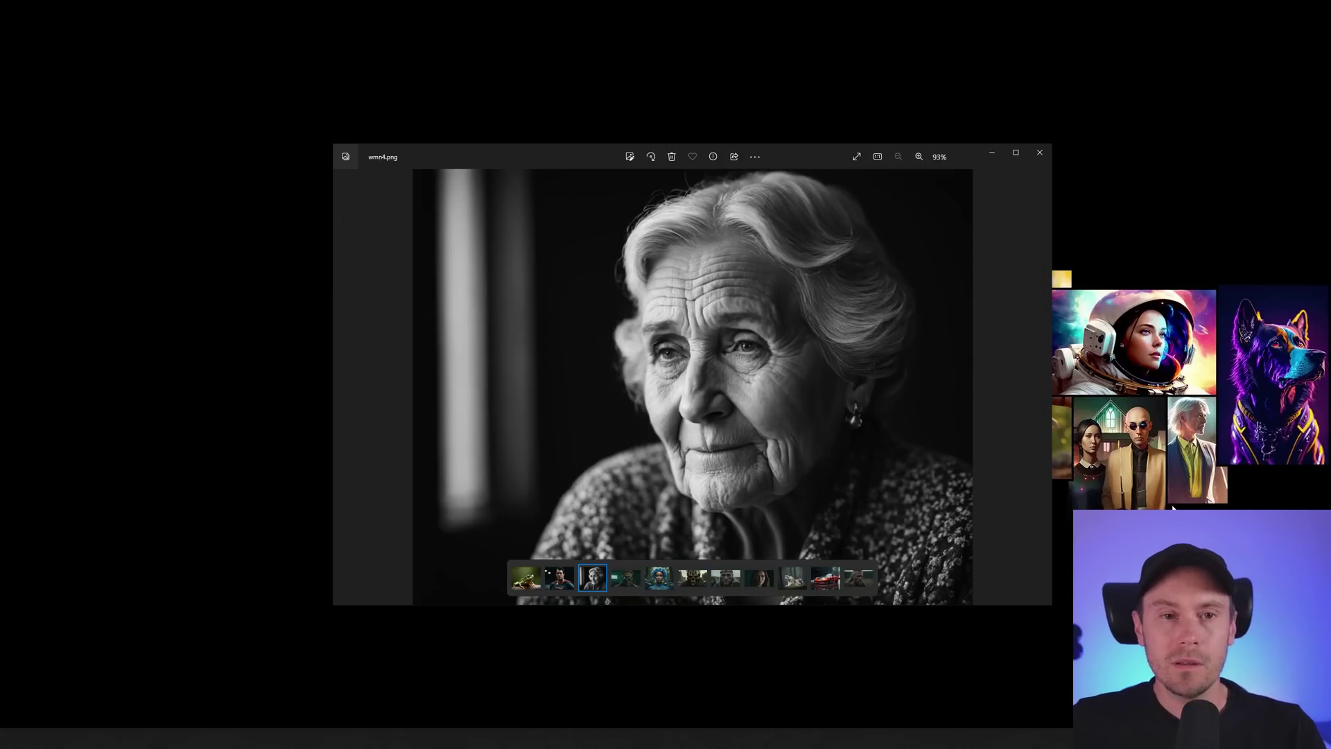
key("Left")
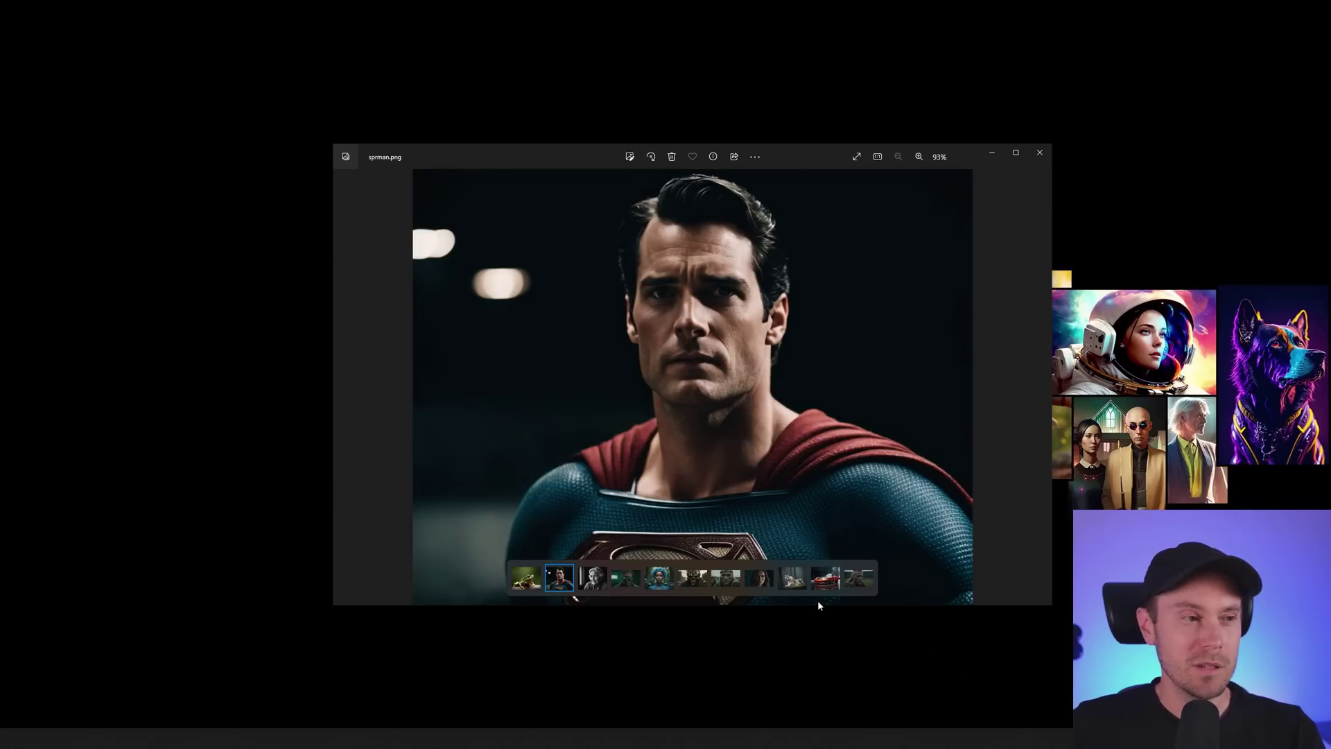
key("Left")
left_click(793, 578)
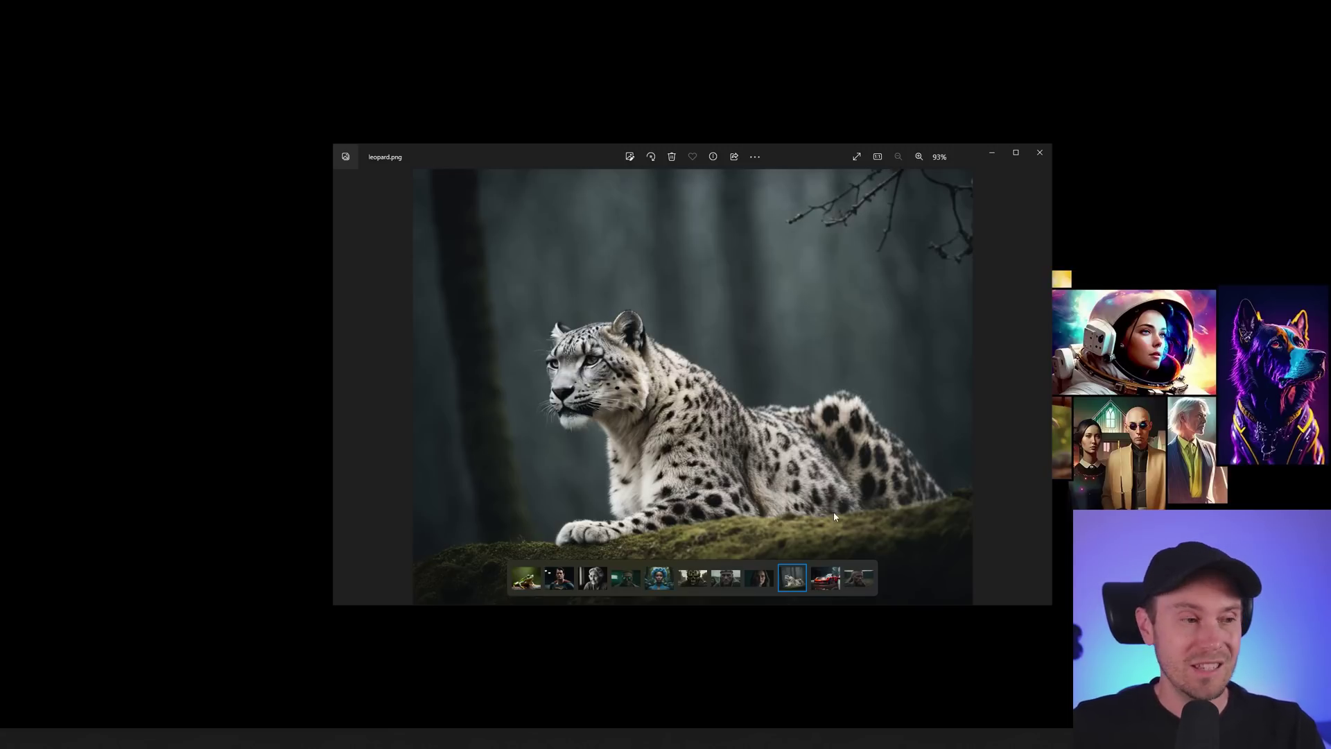
View viking2.png, wmn.png and Viking4.png, then step back to car.png
left_click(726, 584)
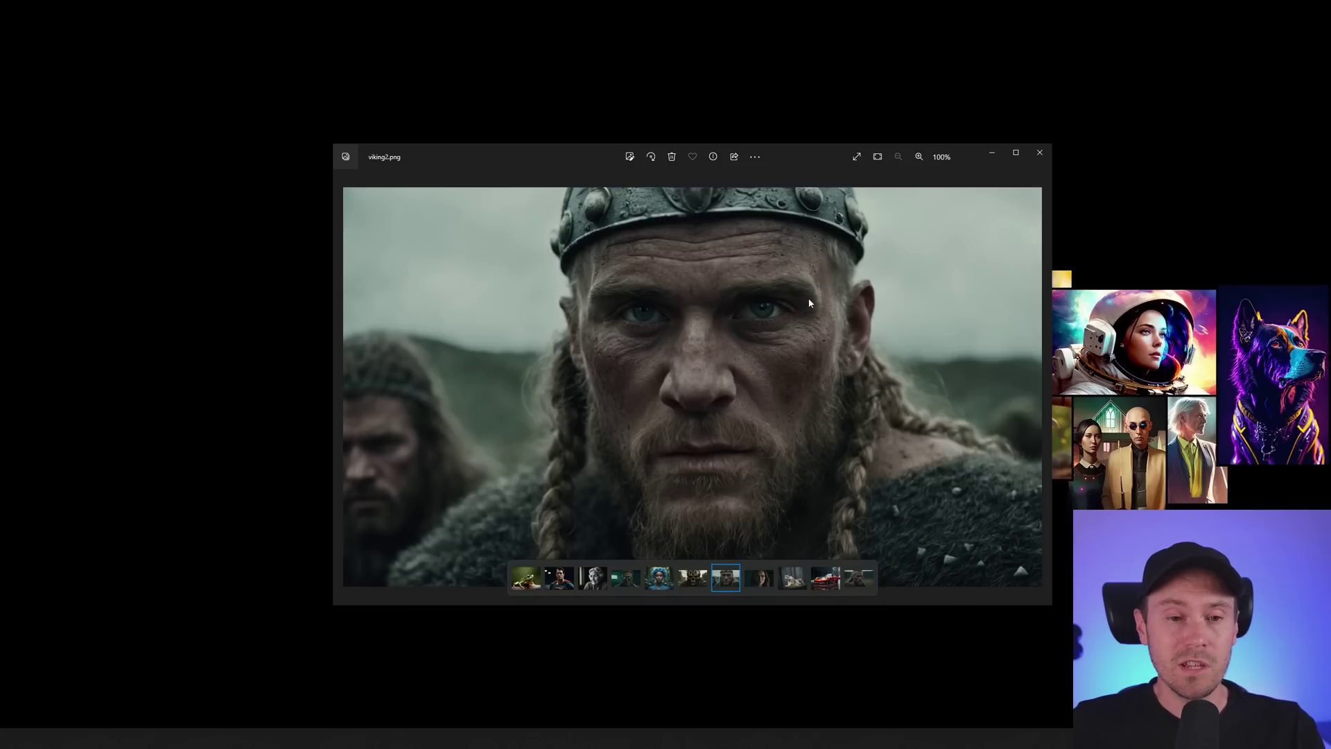
left_click(758, 581)
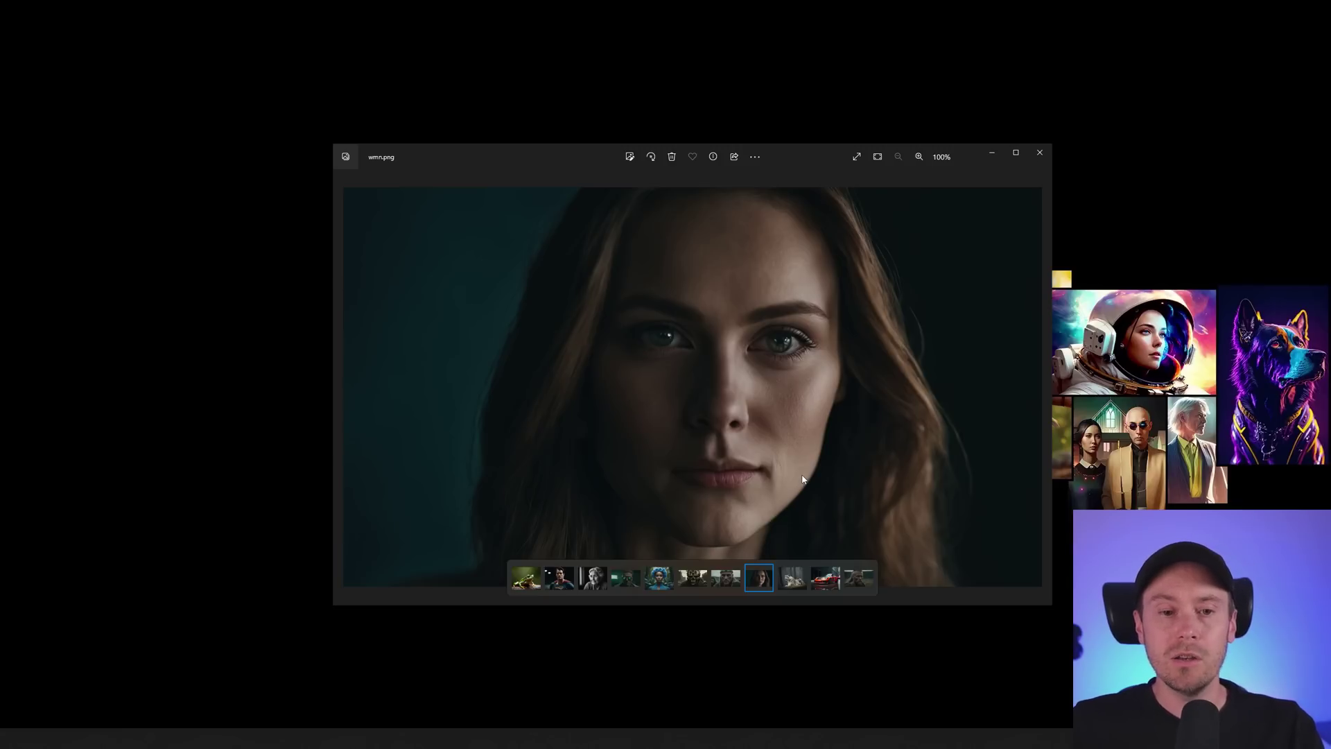
left_click(860, 579)
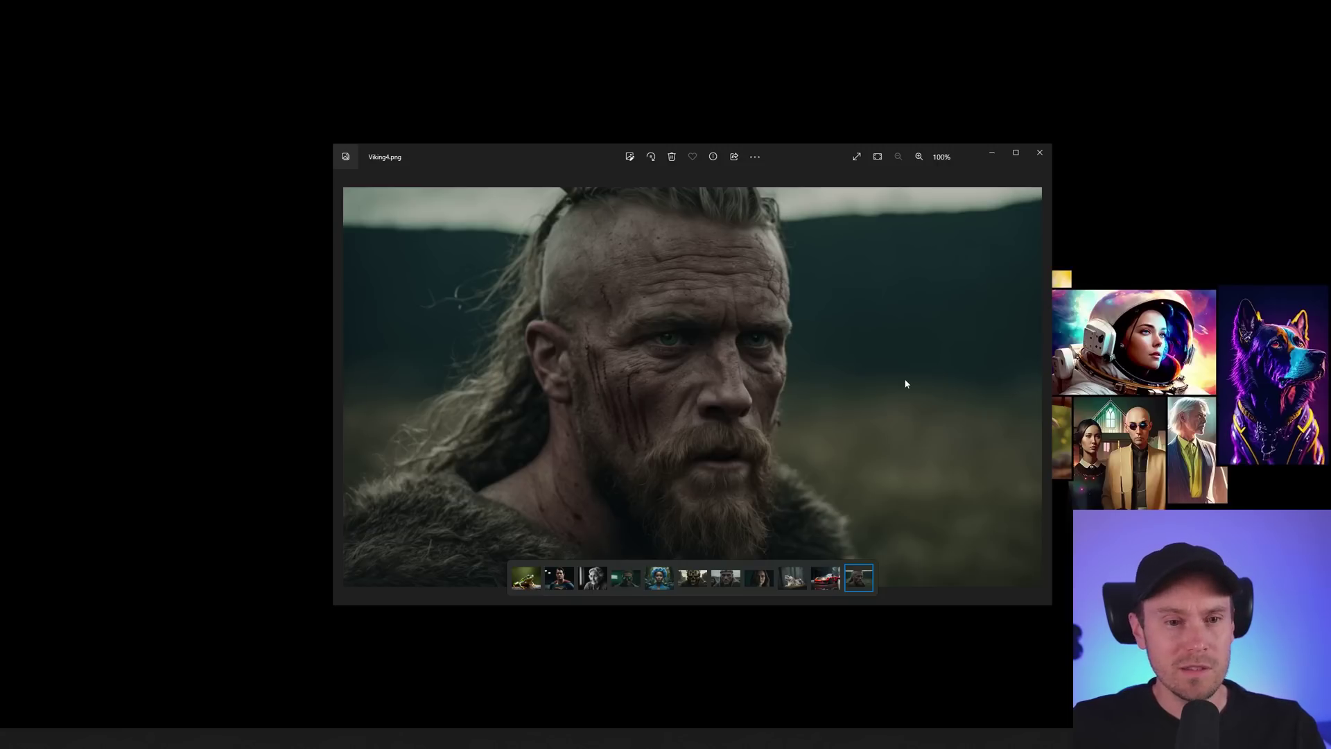
key("Left")
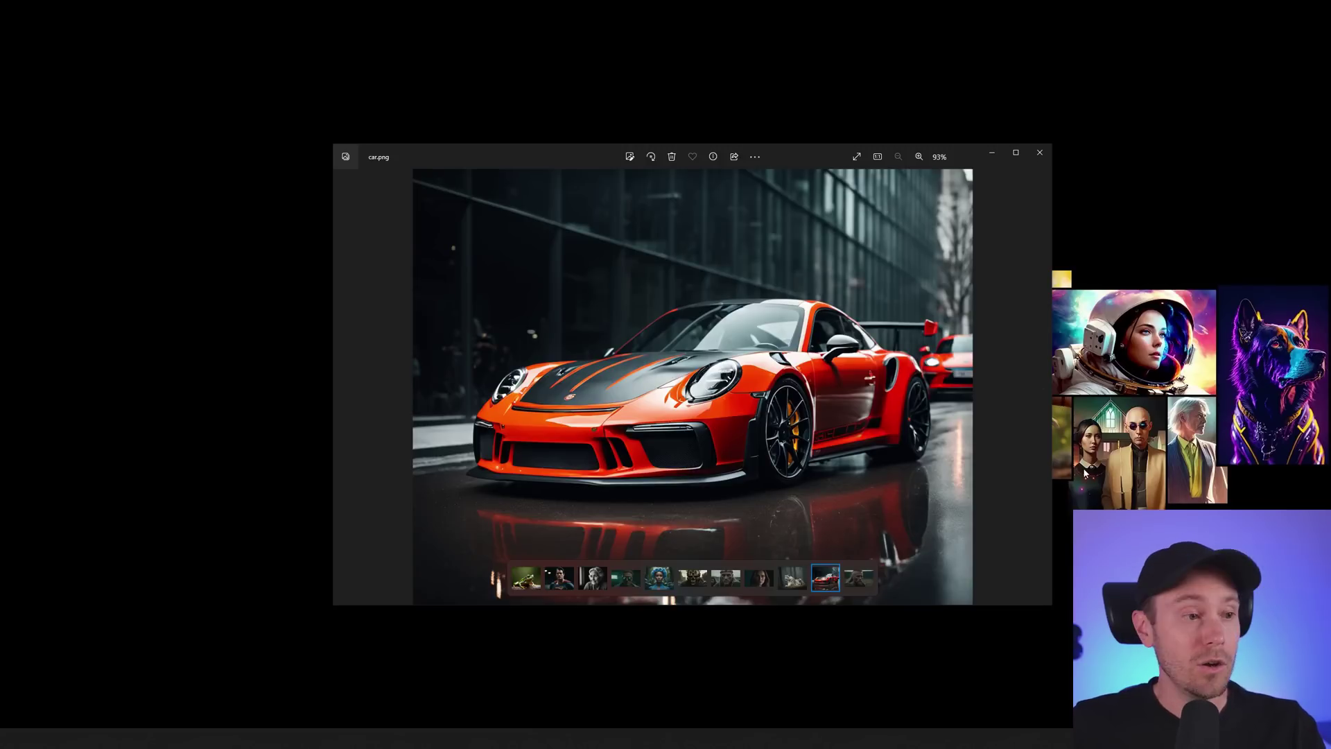
mouse_move(870, 580)
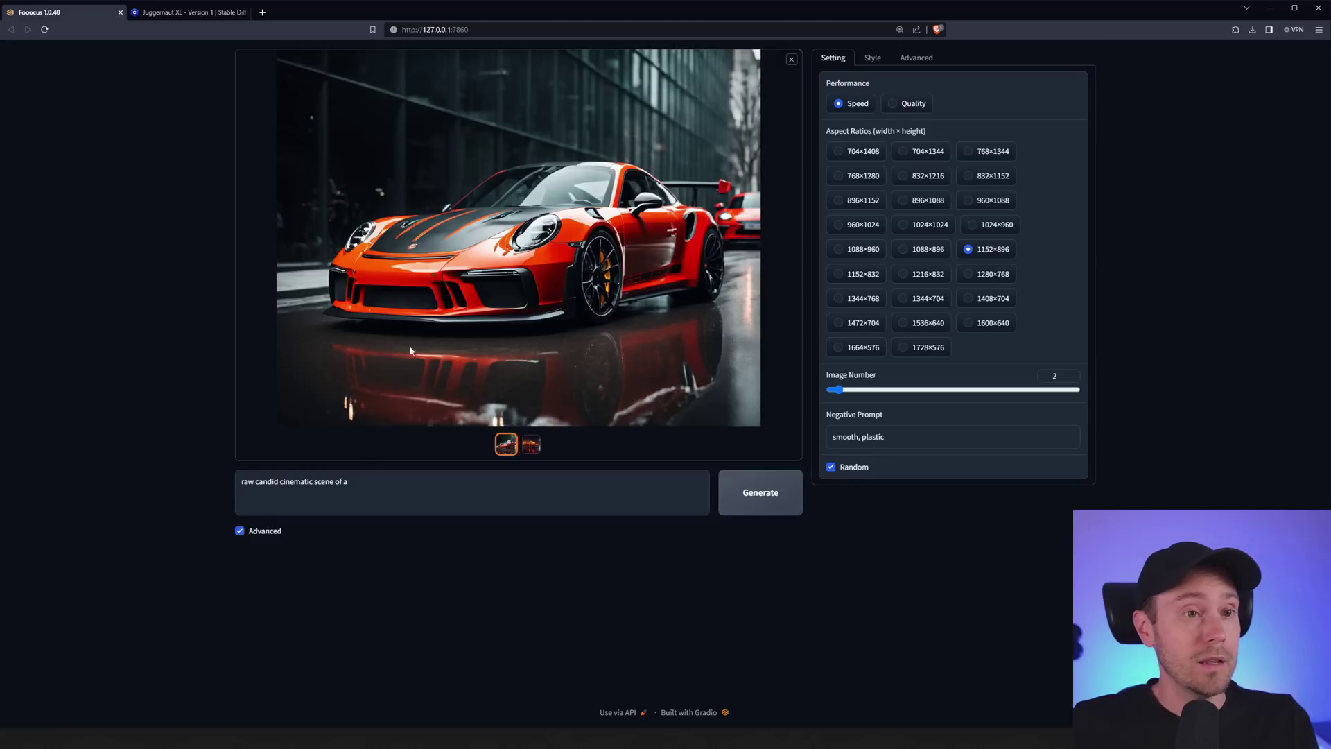
Cycle through the Juggernaut XL page's sample images up to the dragon-woman and old-man samples
left_click(185, 12)
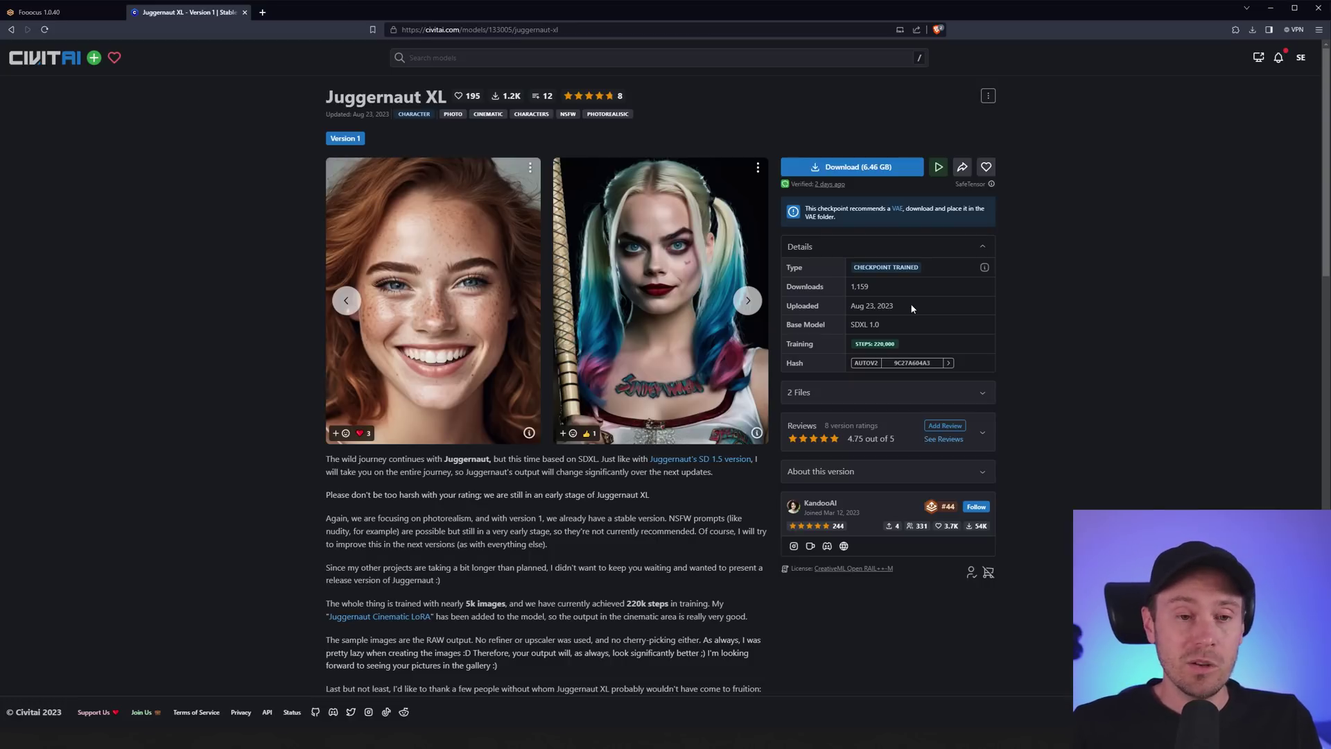
left_click(748, 301)
left_click(748, 300)
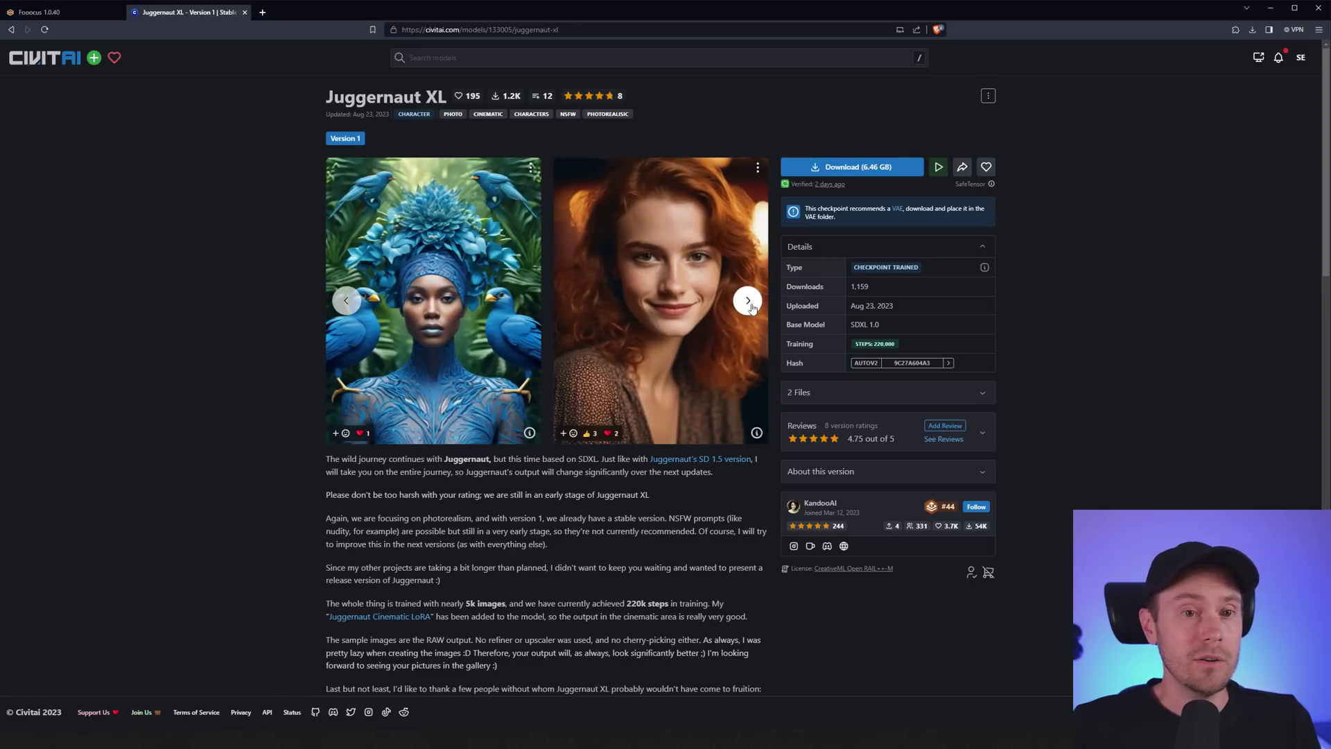
left_click(748, 301)
left_click(747, 300)
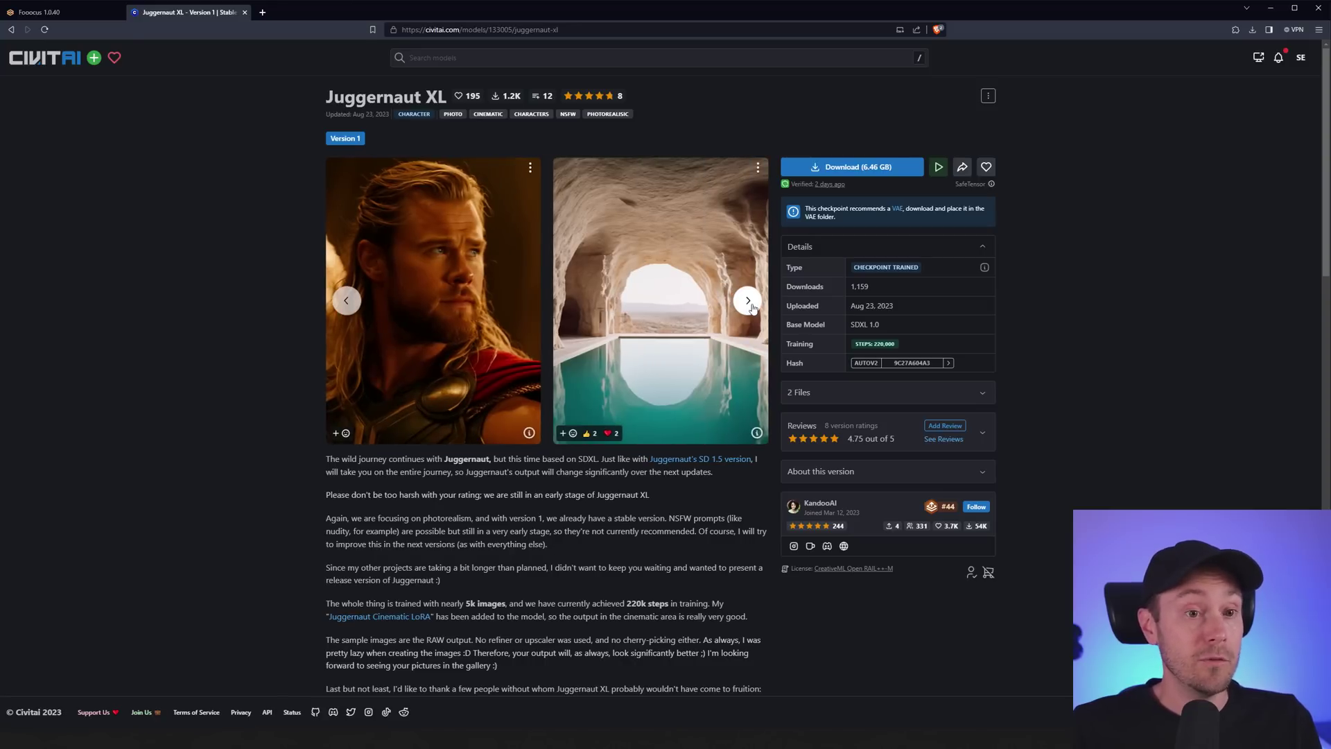
left_click(748, 300)
left_click(747, 301)
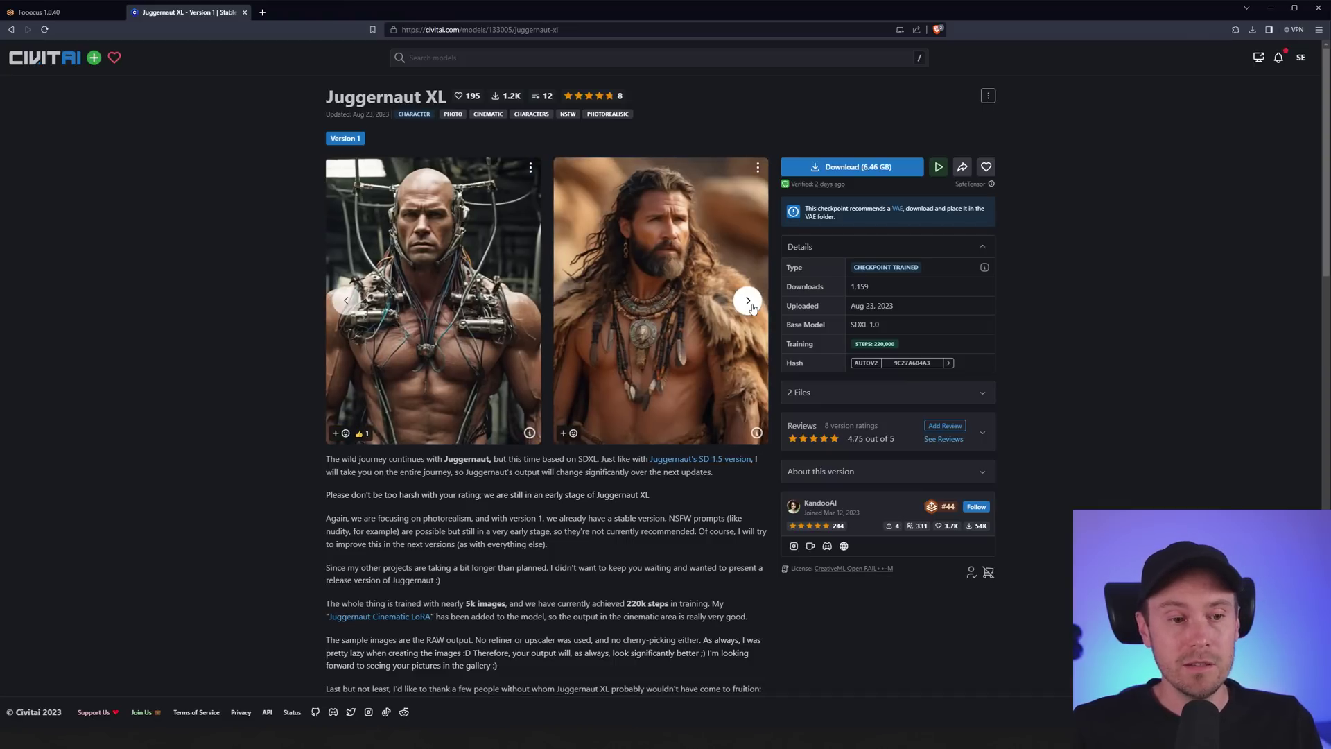
left_click(748, 301)
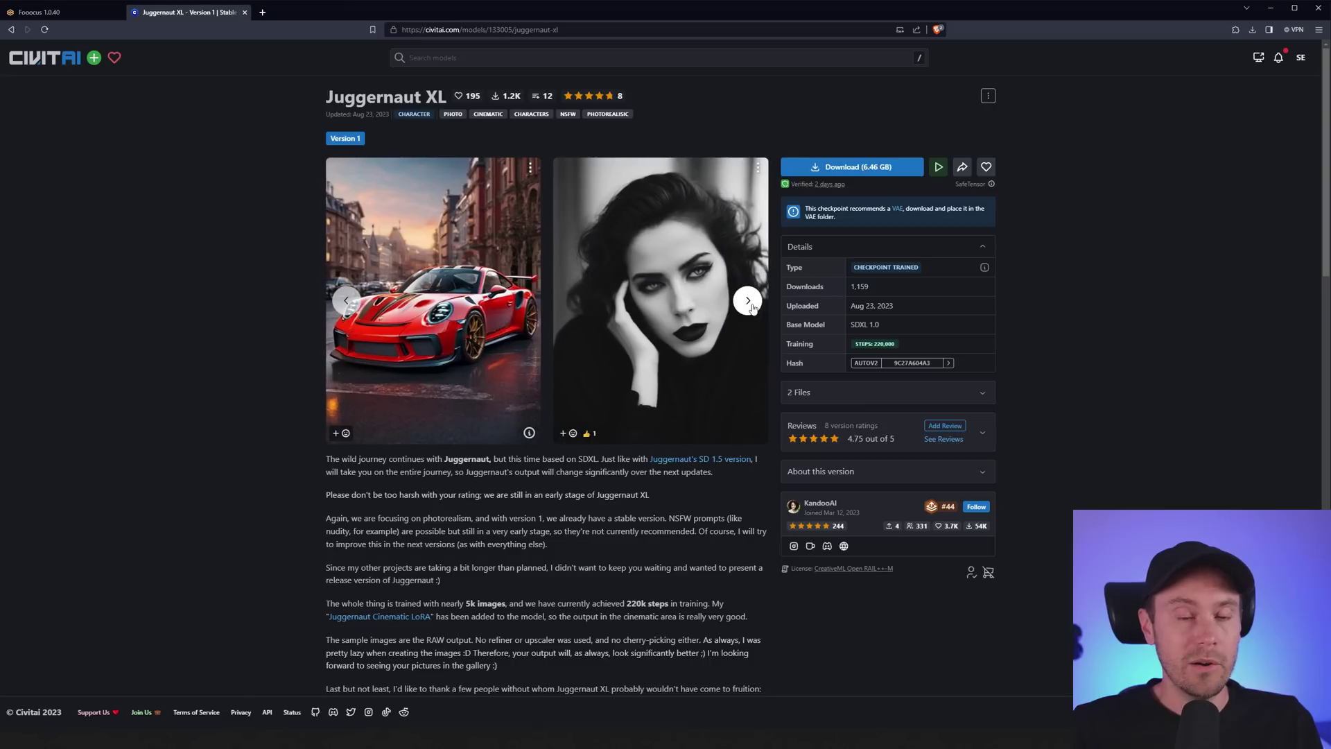
left_click(748, 300)
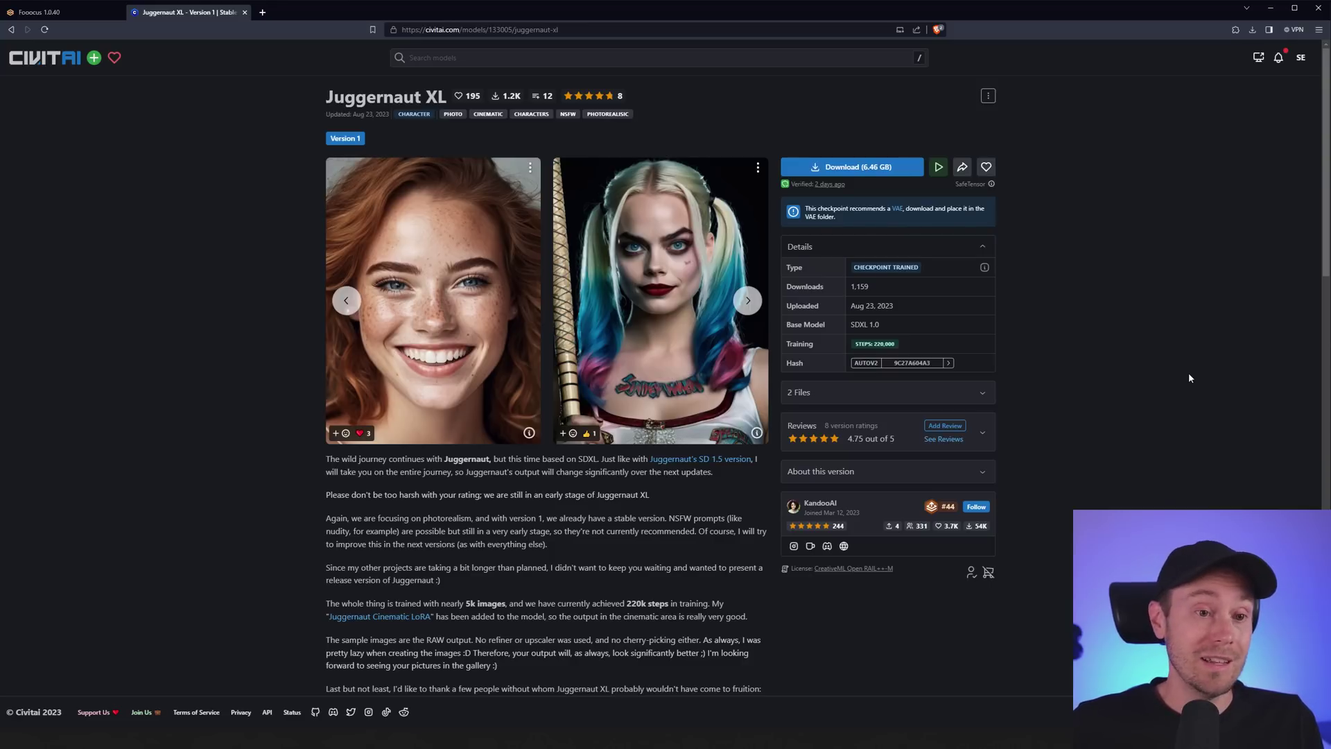
left_click(747, 300)
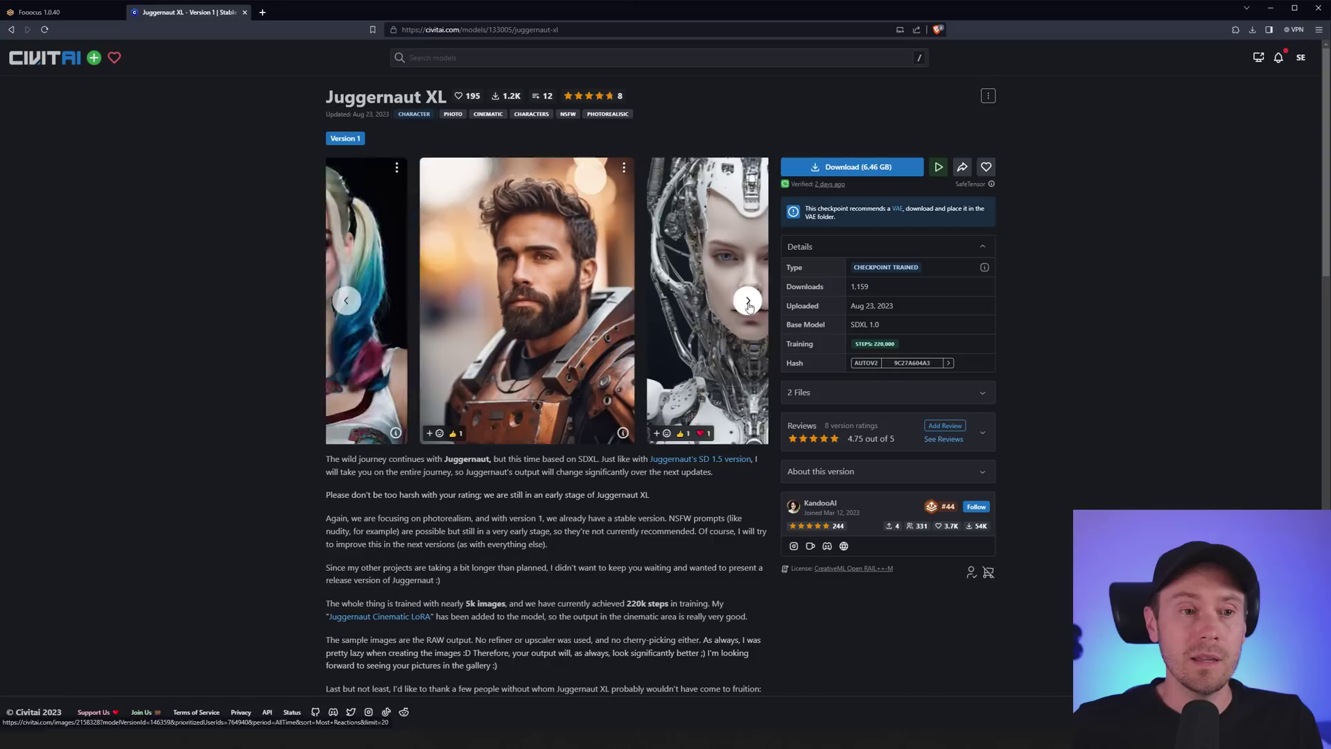
left_click(748, 300)
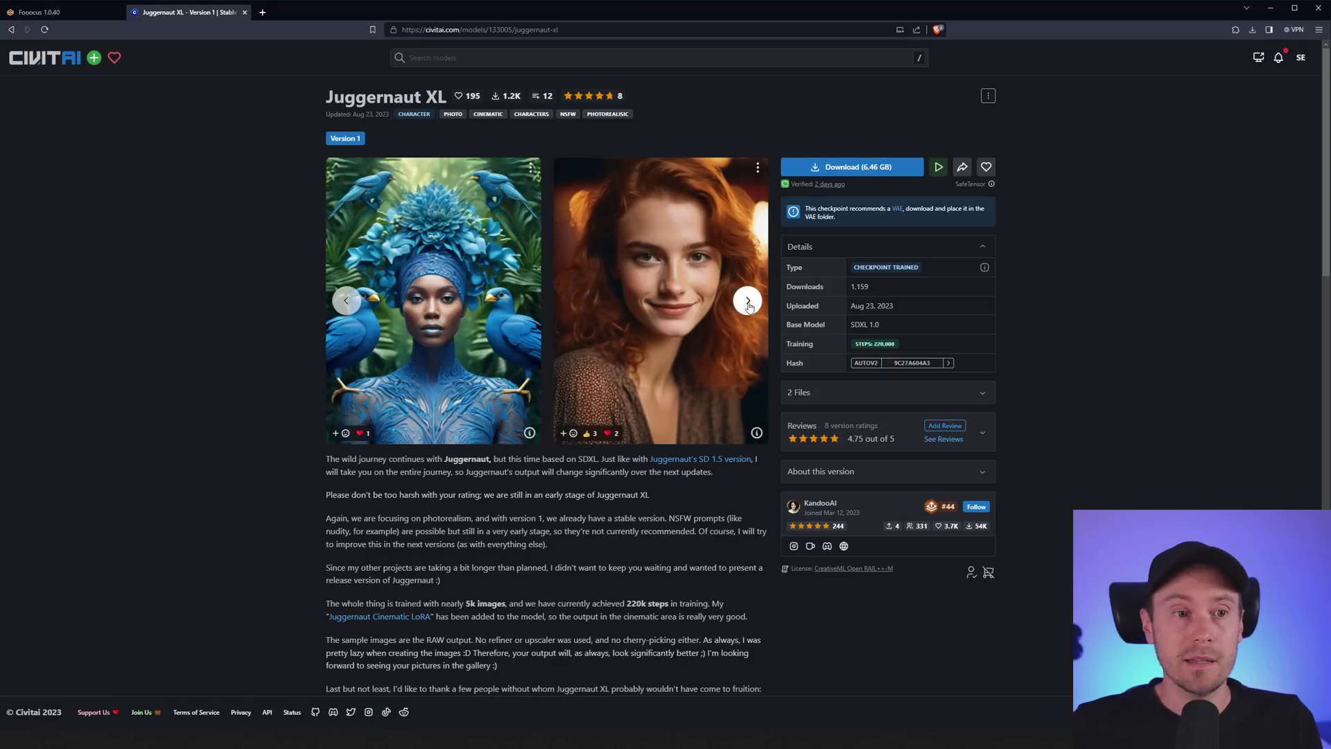
left_click(748, 300)
left_click(748, 301)
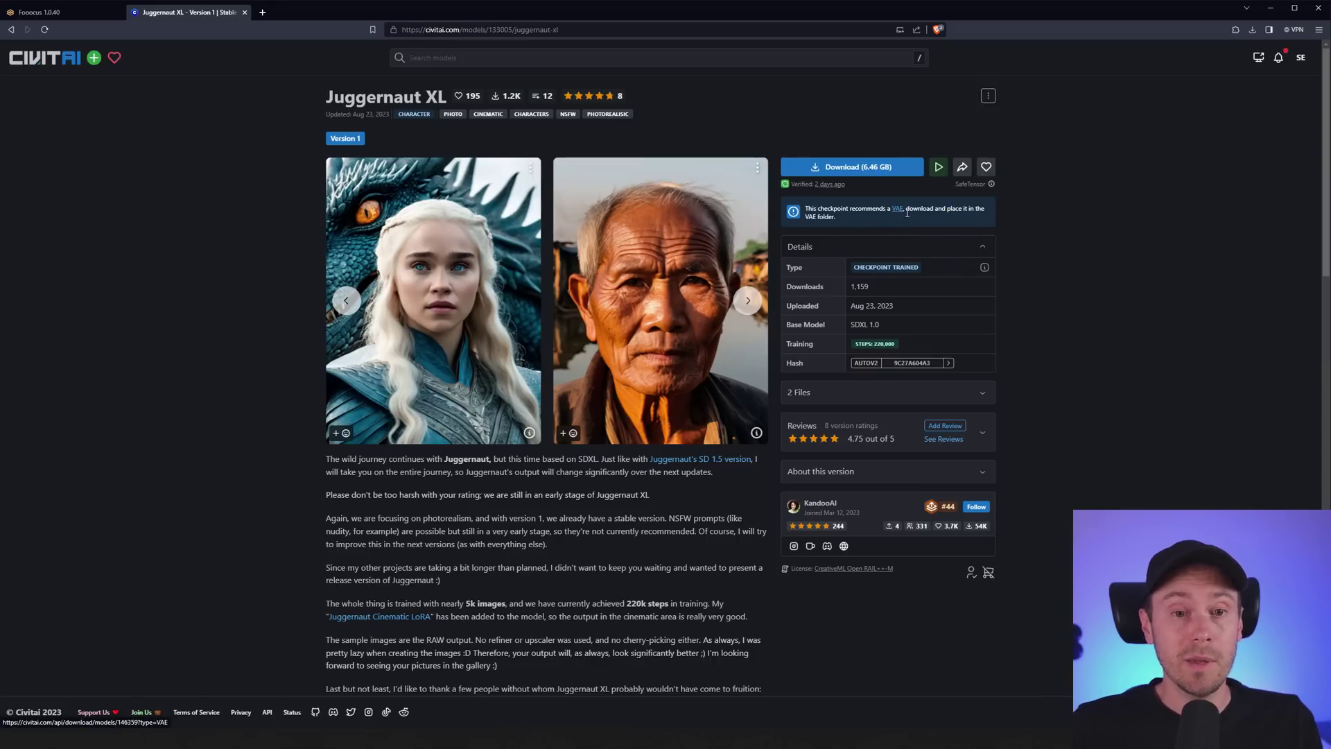
Scroll down to the suggested Juggernaut Cinematic XL LoRA and back to the top
scroll(1038, 317, "down", 8)
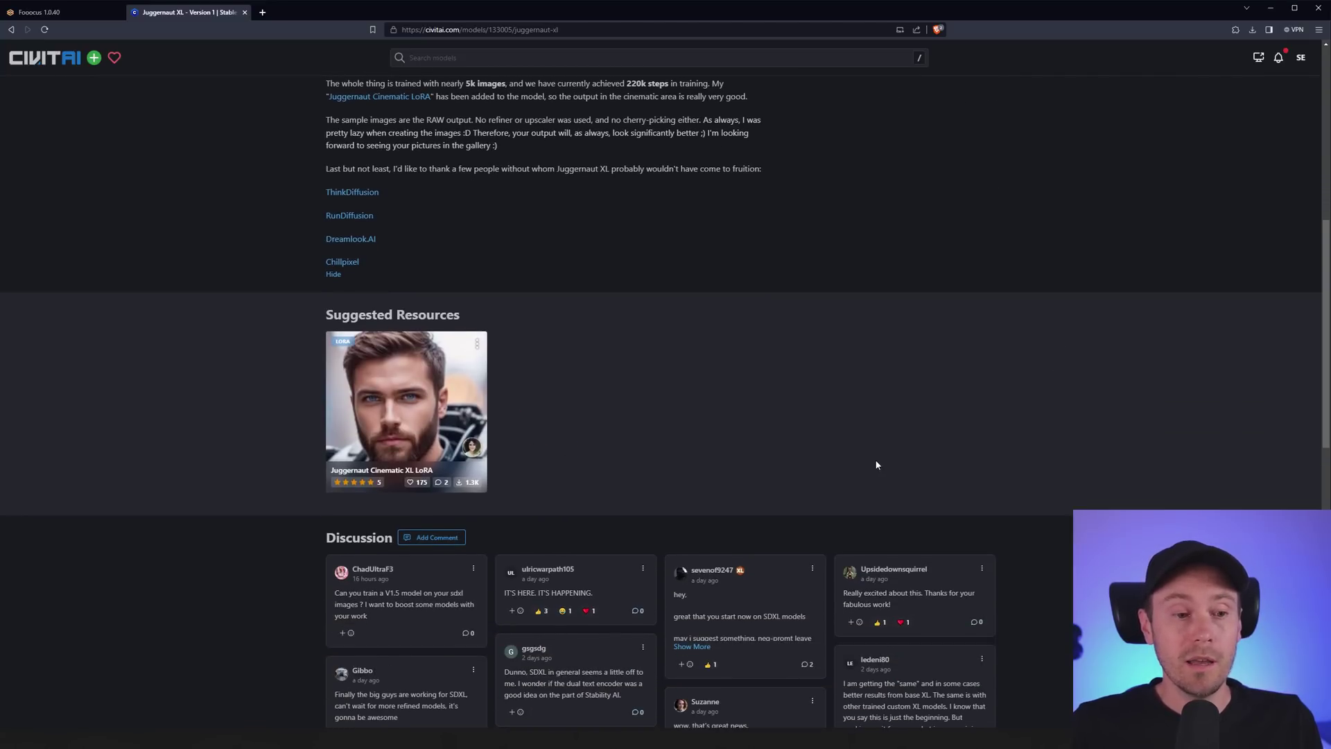
scroll(874, 463, "up", 4)
scroll(872, 464, "up", 4)
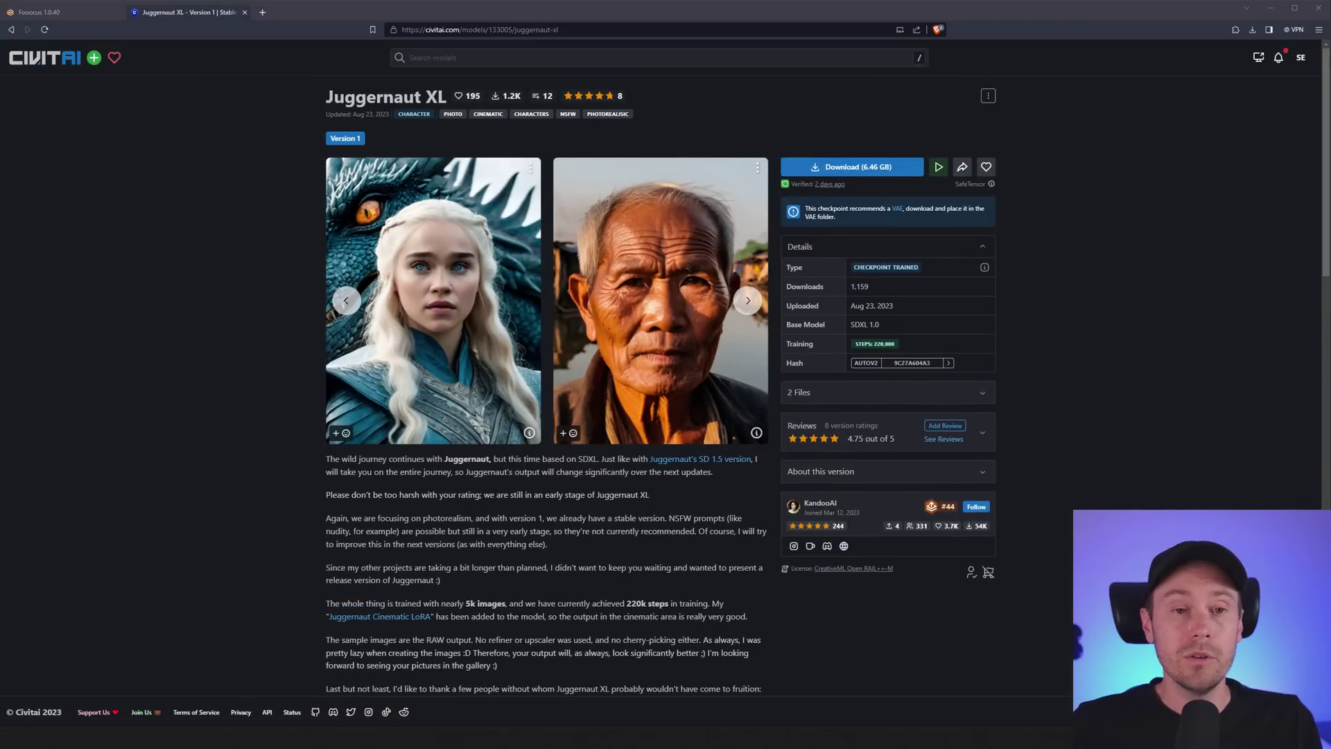
Check Fooocus's models\checkpoints folder for Juggernaut XL, then the vae folder
left_click_drag(0, 257, 713, 147)
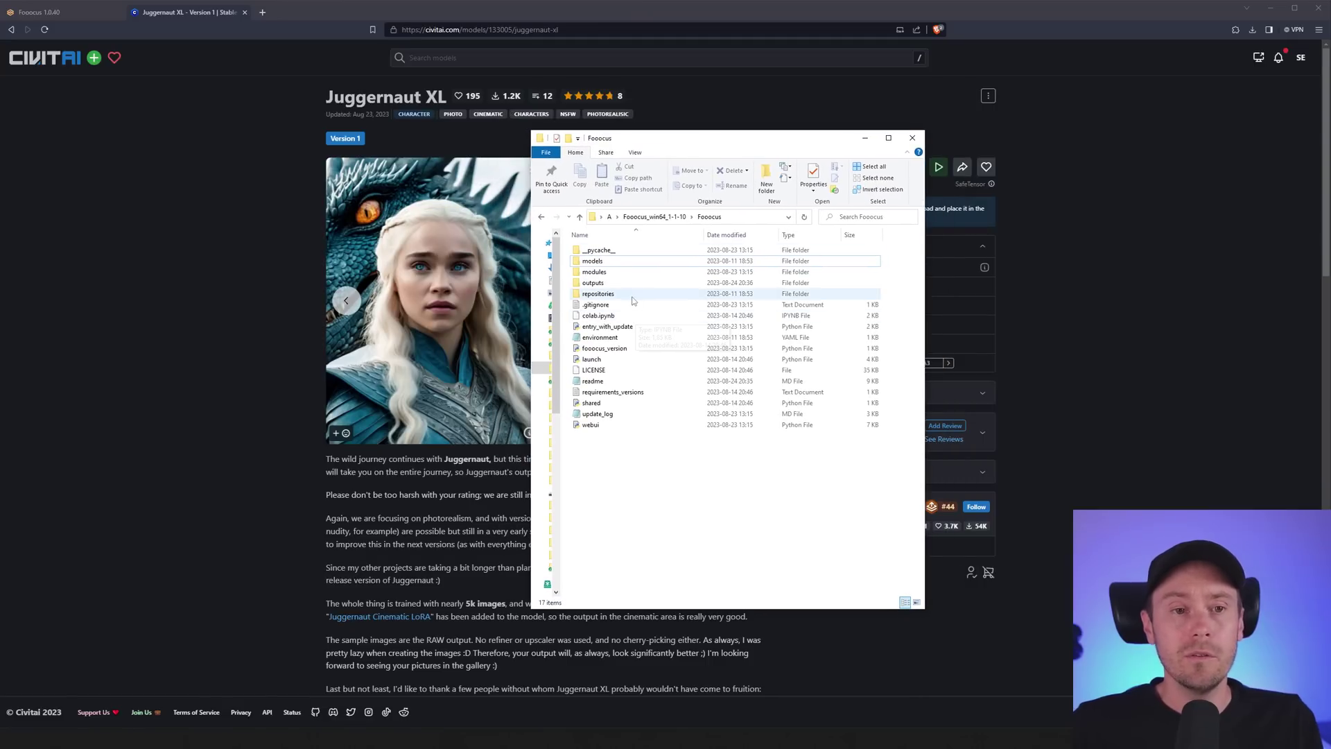
double_click(616, 261)
double_click(641, 251)
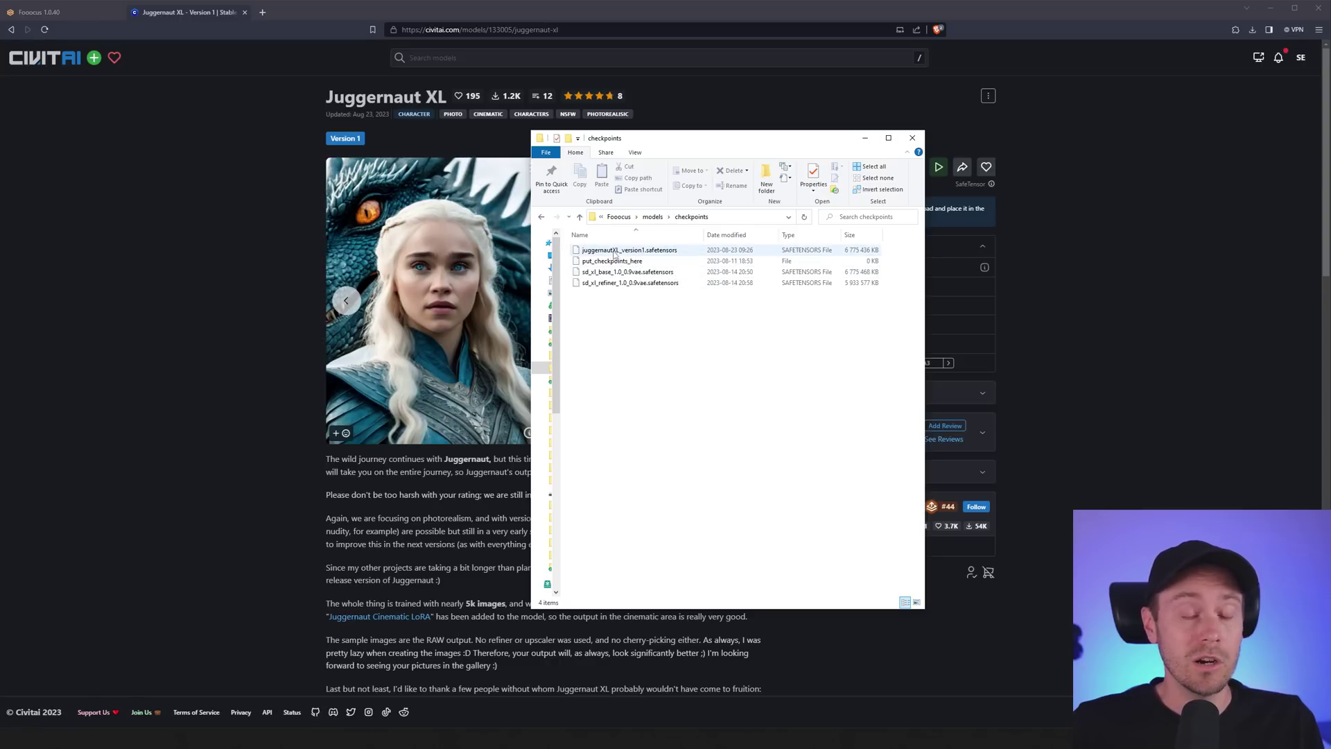
key("BackSpace")
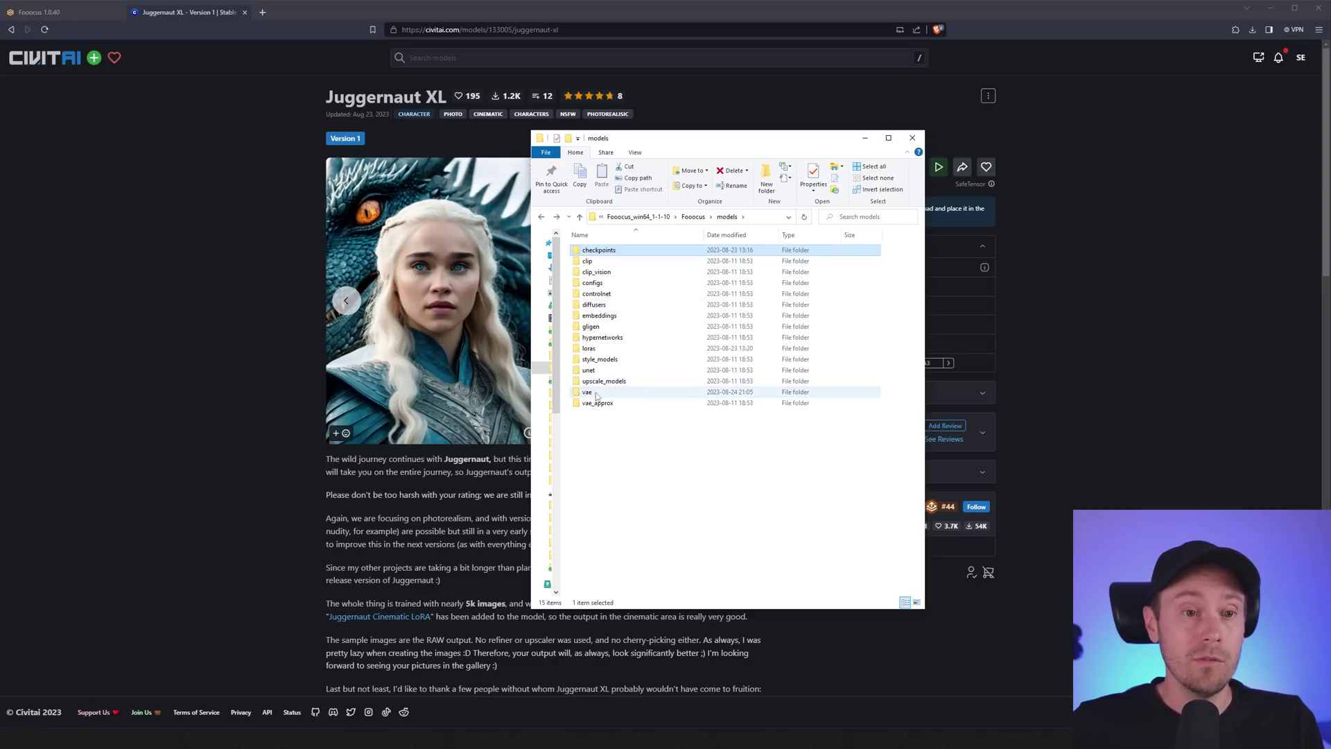
double_click(603, 393)
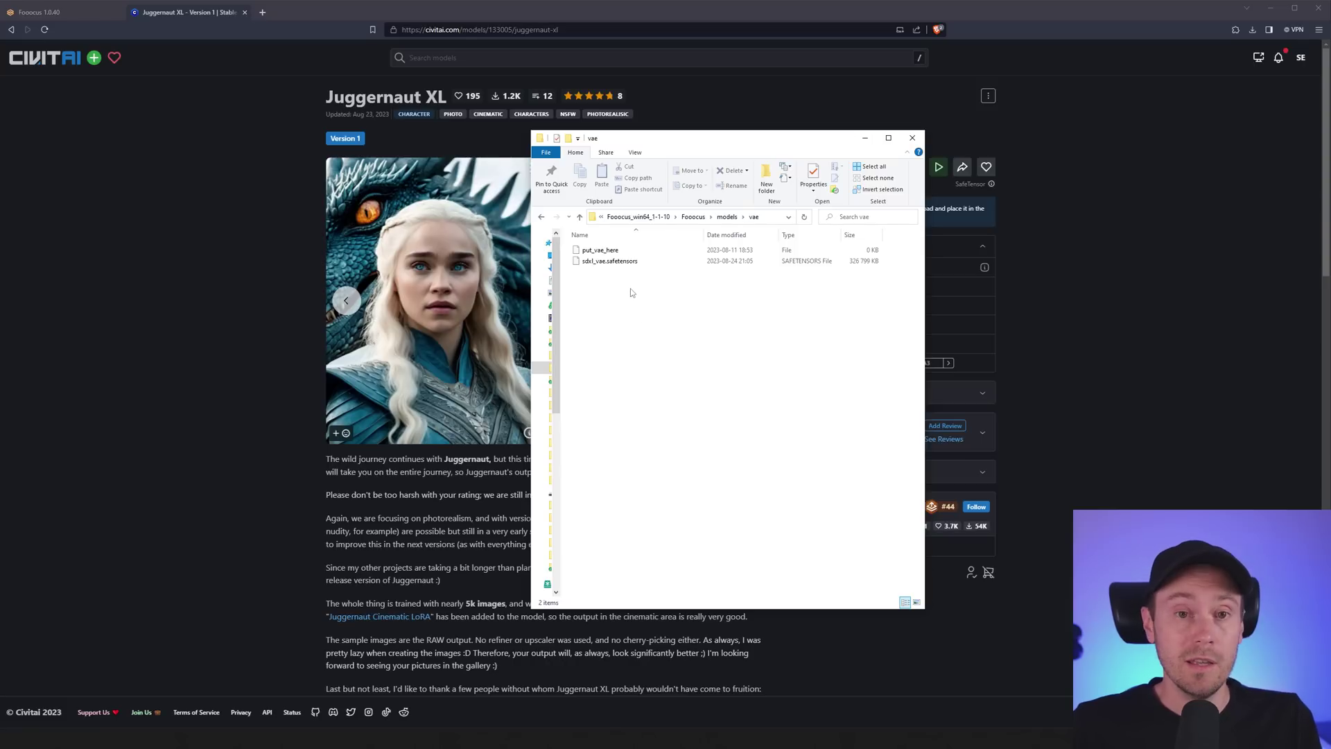
Check the loras folder for the cinematic LoRA, then return to the Fooocus page
key("BackSpace")
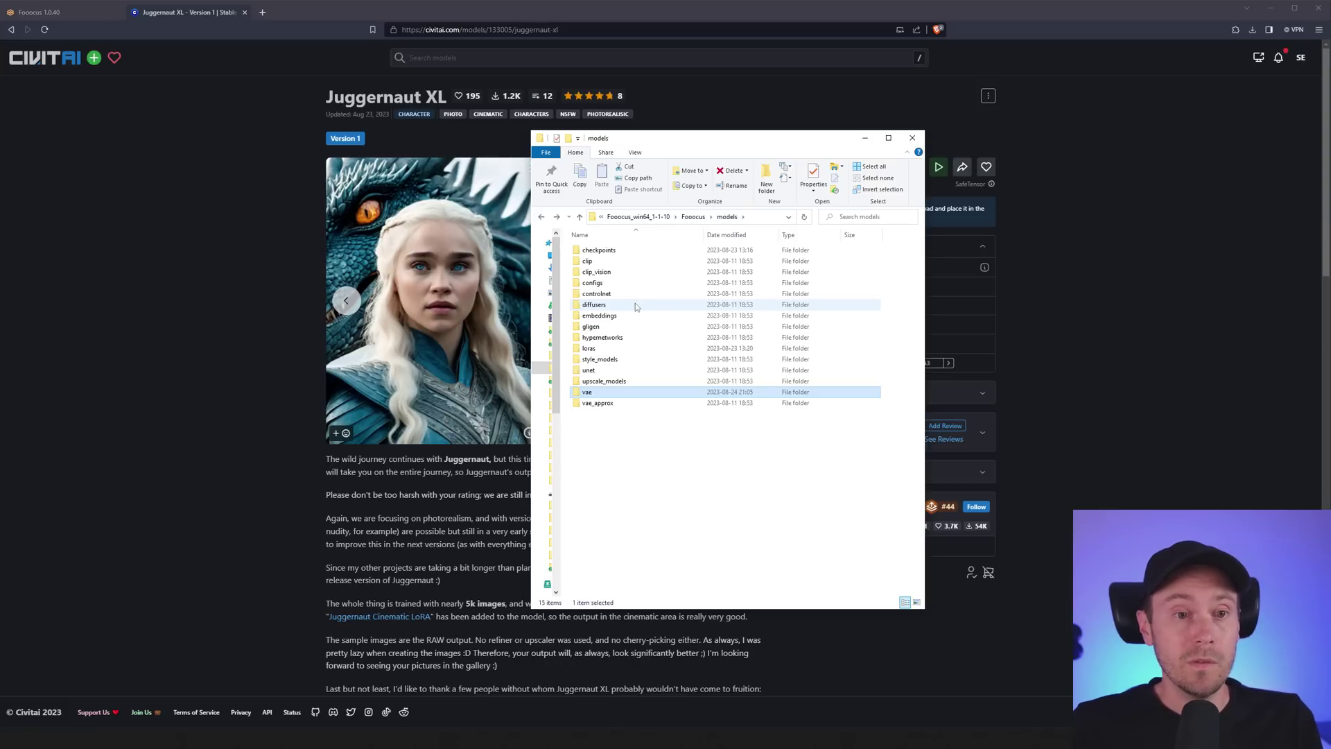
left_click(595, 350)
double_click(593, 348)
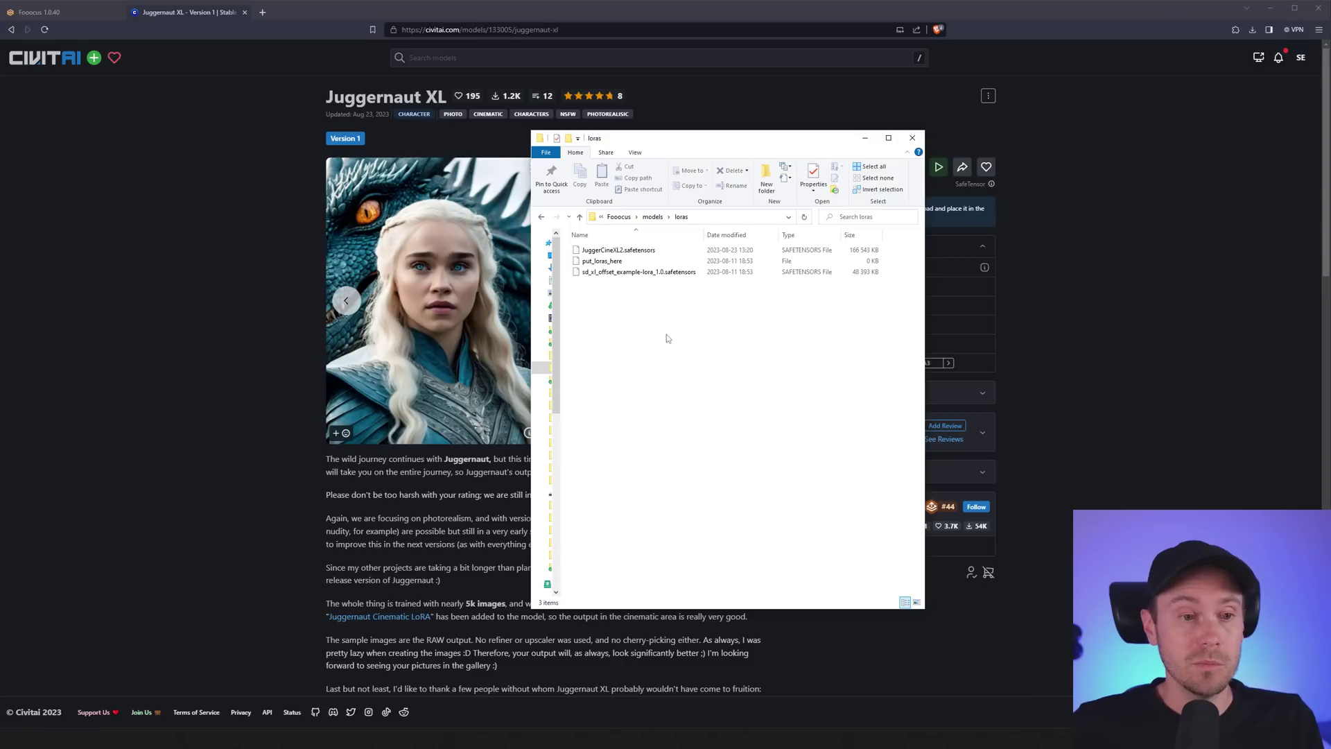
left_click(866, 137)
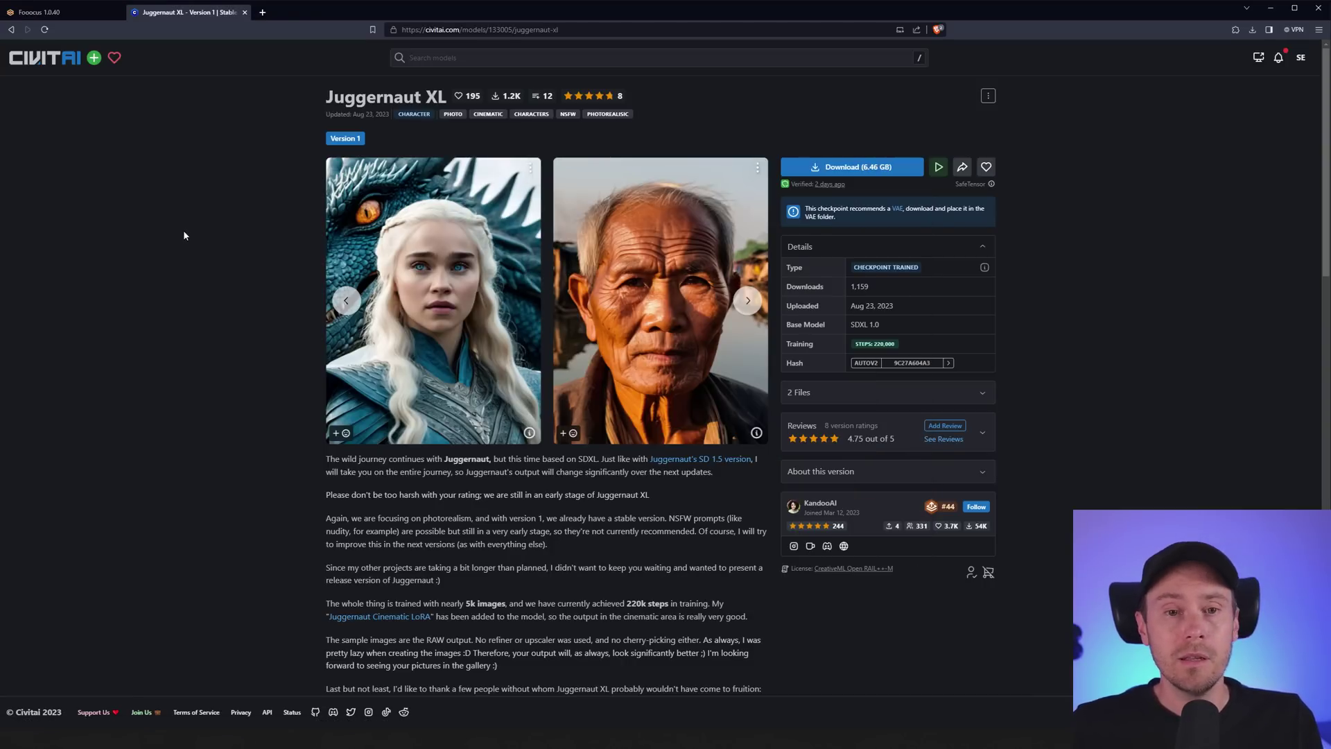
left_click(80, 16)
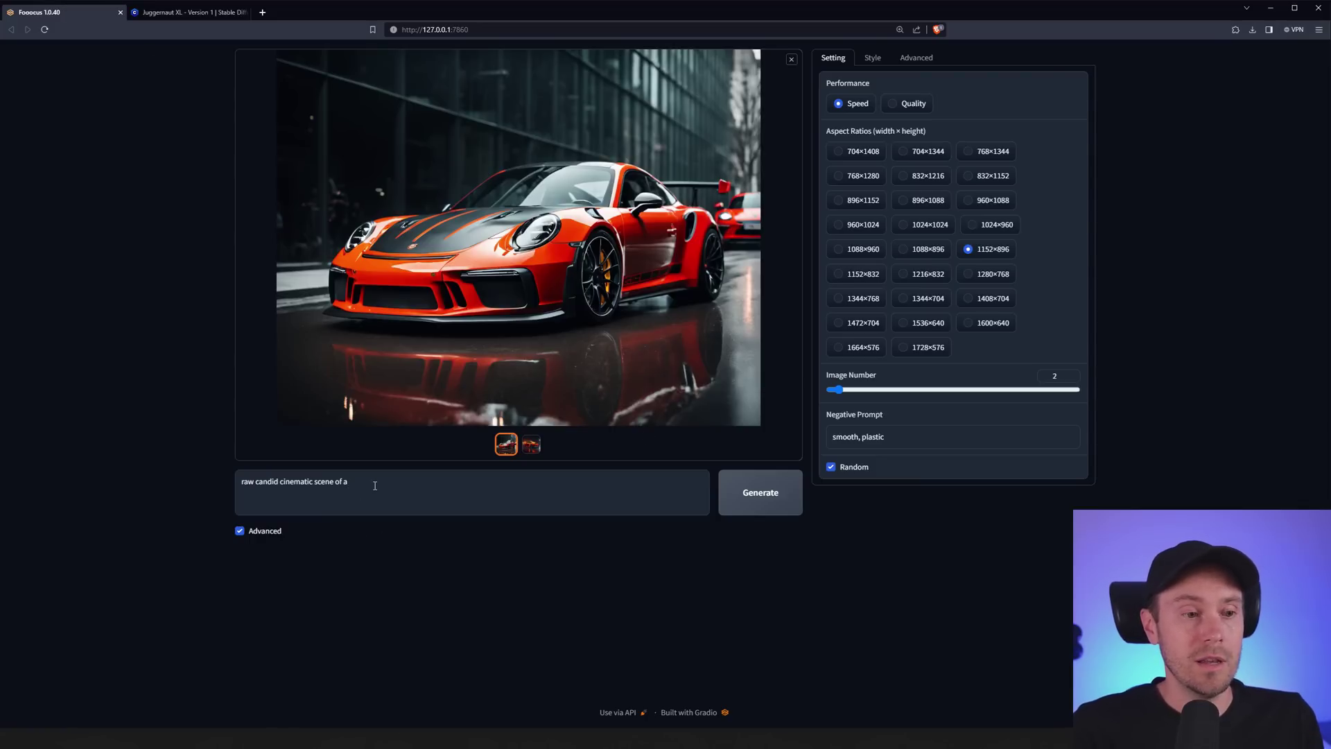
Complete the prompt as 'raw candid cinematic scene of a viking warrior' and generate
type("king")
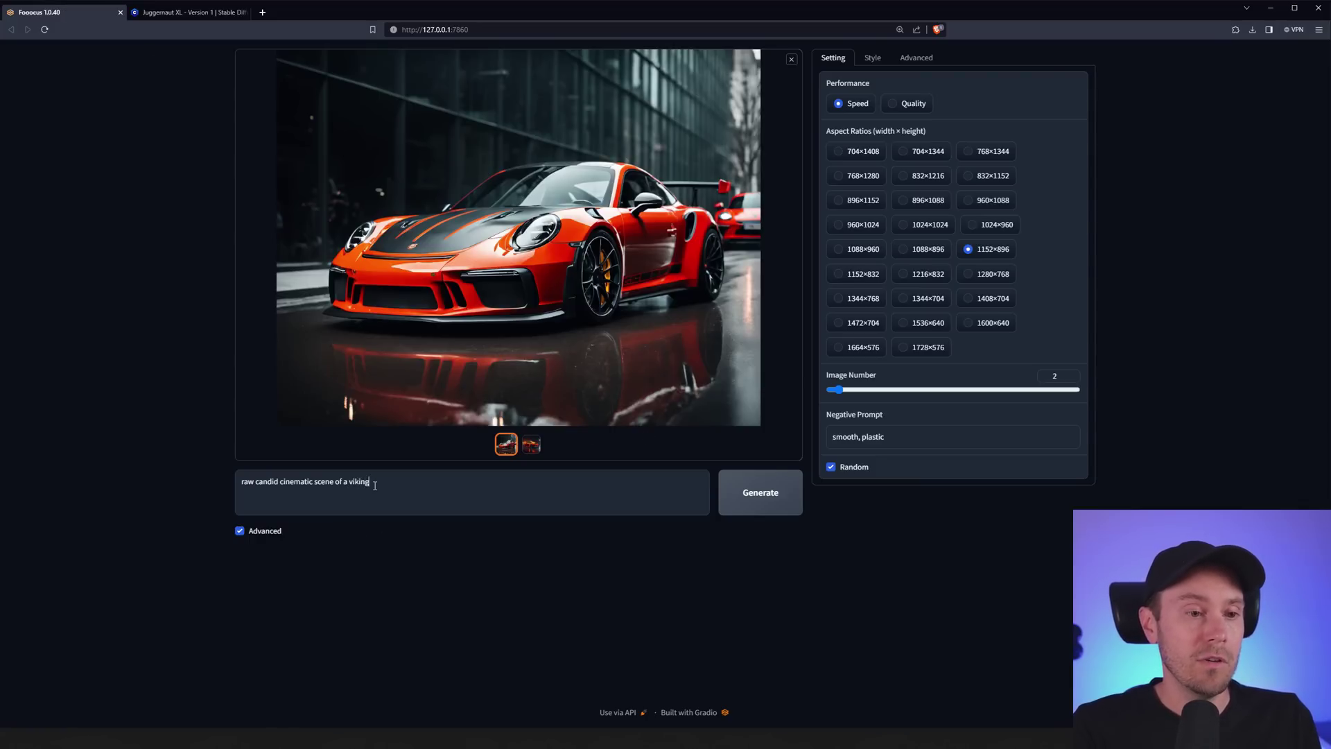
type(" warrior")
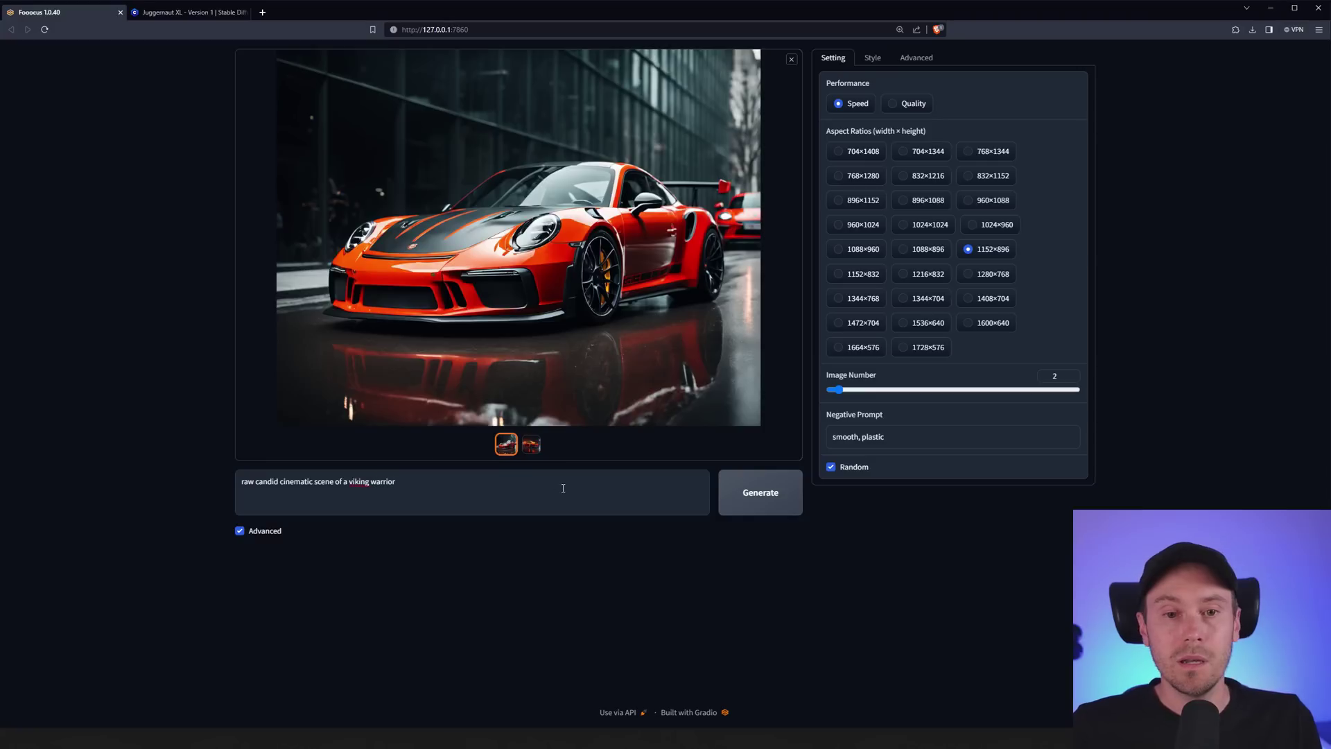
left_click(762, 502)
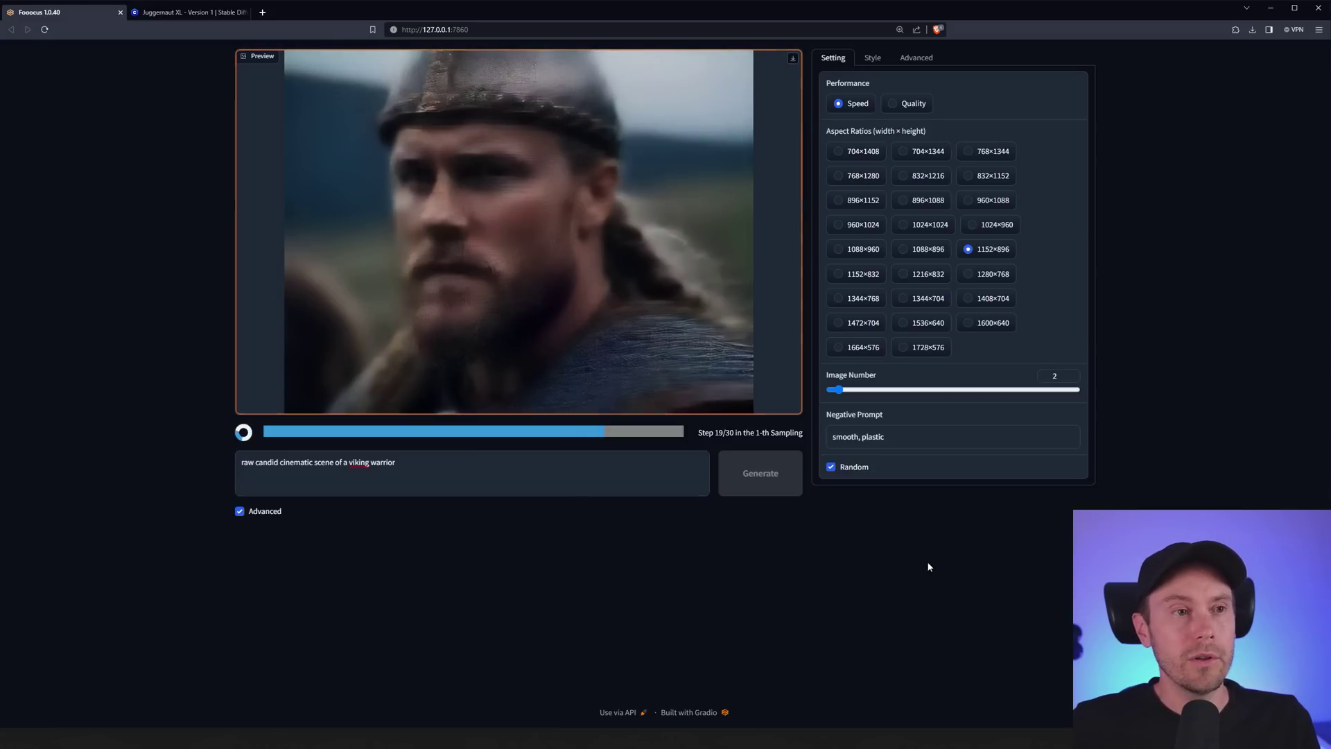
Compare the two finished viking warrior portraits via the gallery thumbnails
left_click(531, 444)
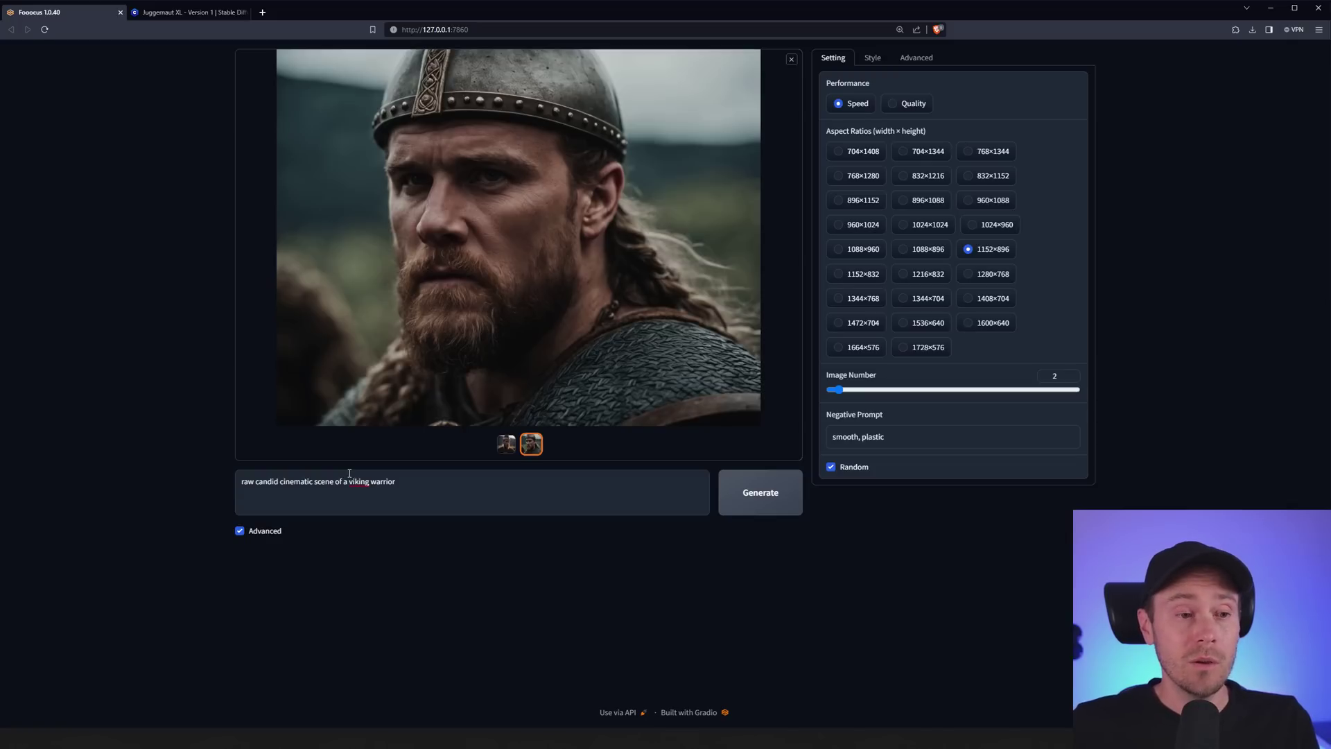
left_click_drag(401, 485, 226, 495)
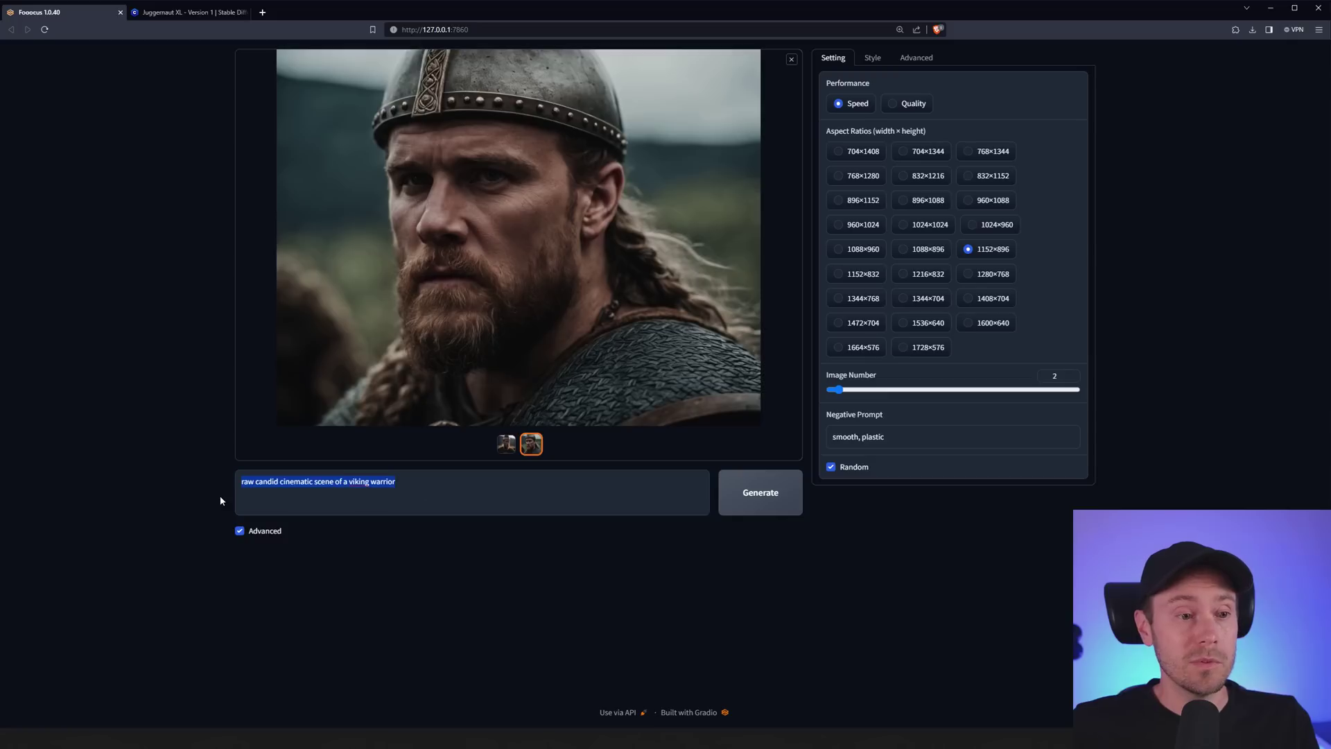
left_click(305, 496)
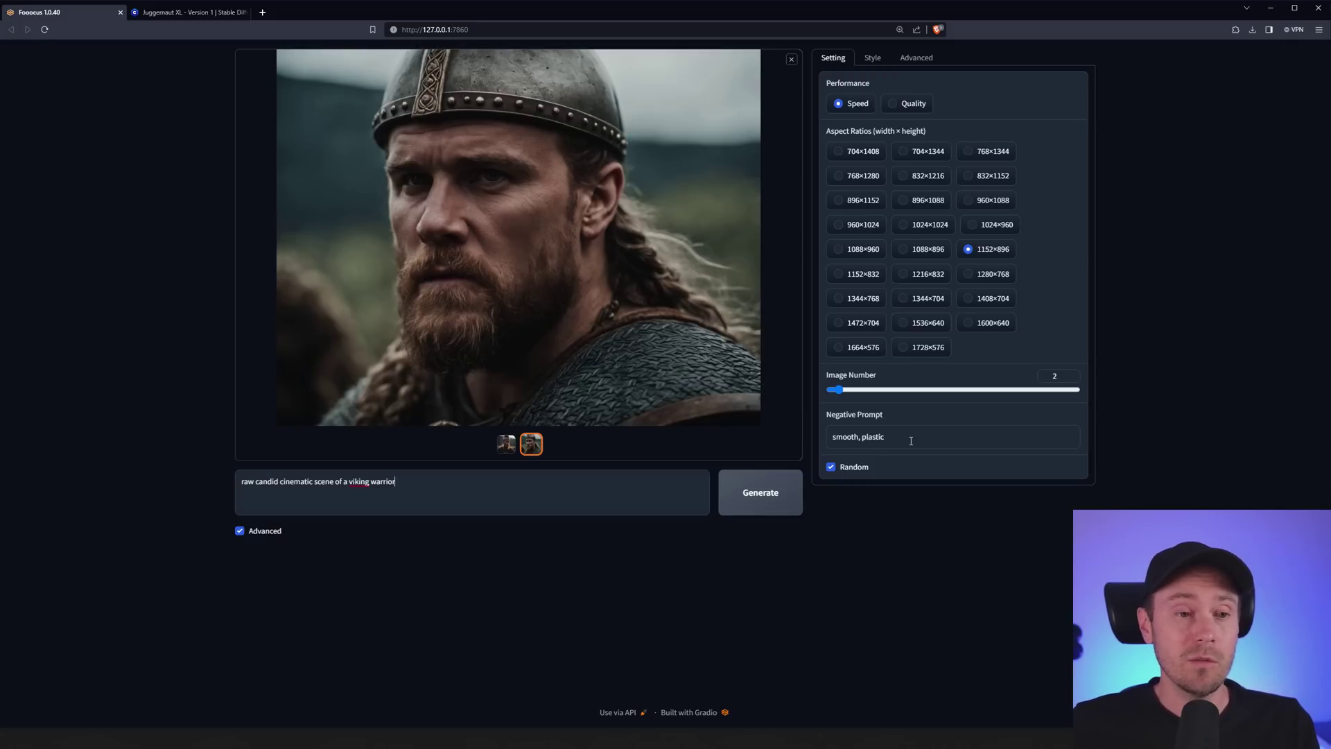
left_click(506, 444)
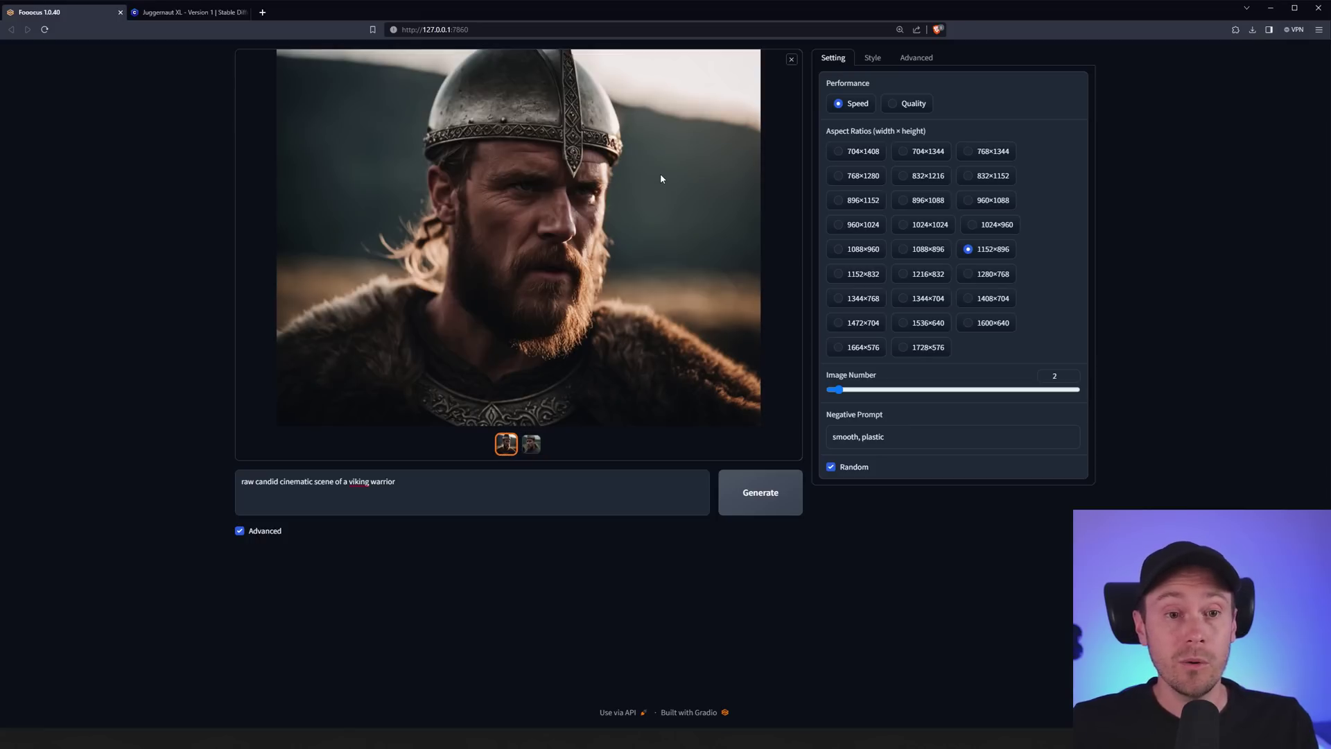
left_click(612, 296)
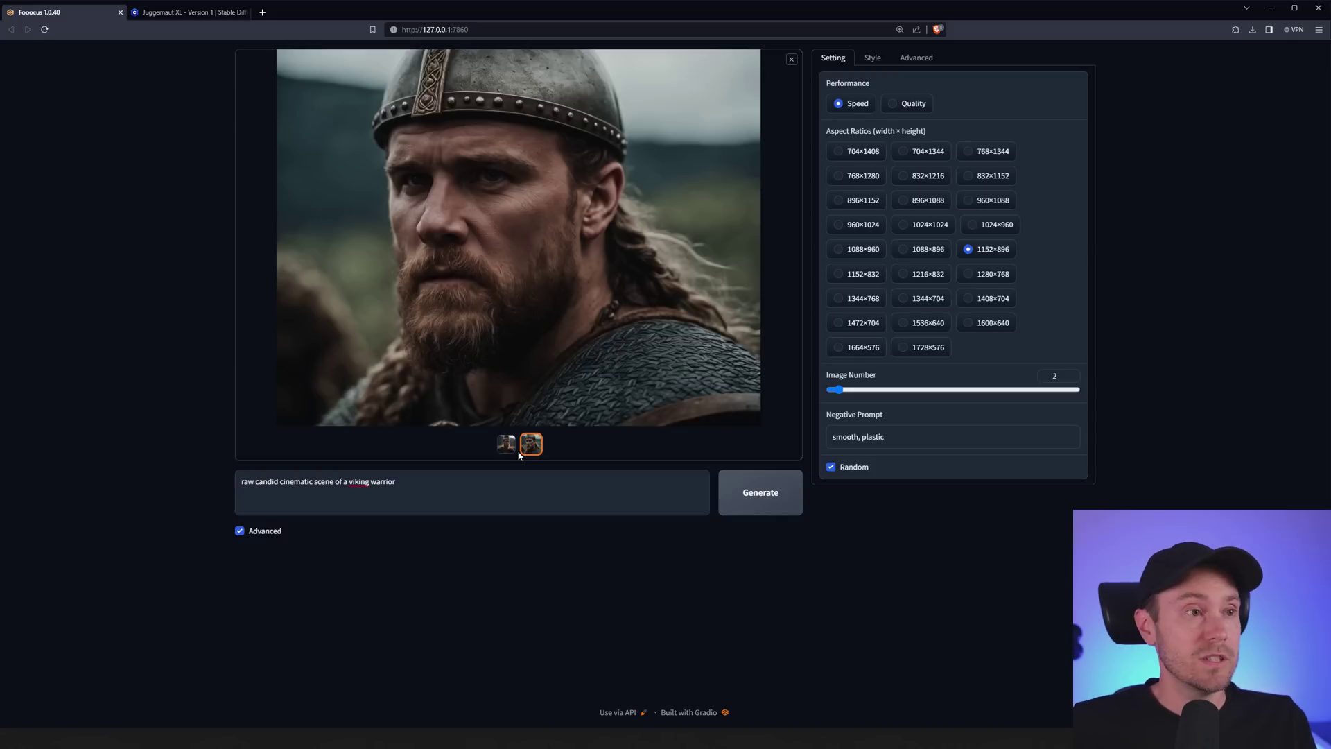
Replace the prompt's subject with 'scifi spaceship in the future' and generate
left_click(437, 493)
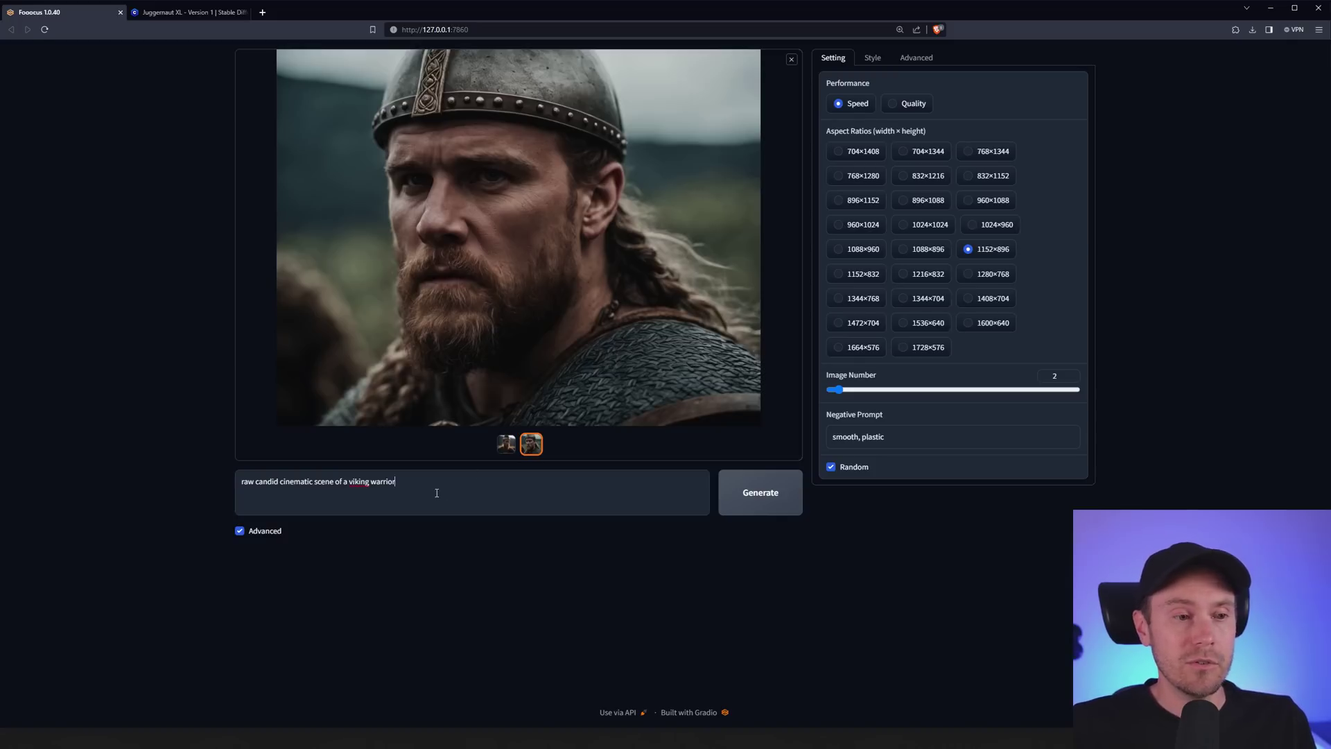
left_click_drag(396, 482, 344, 495)
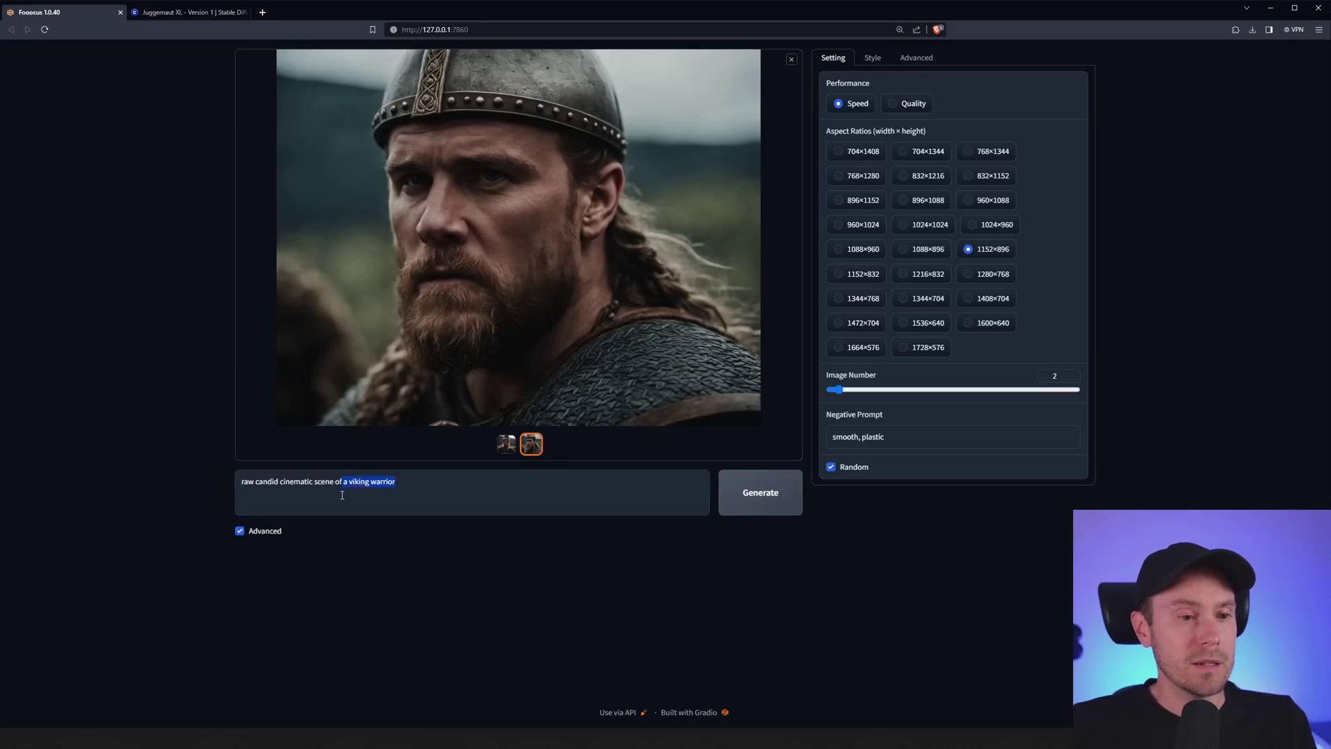
type("sci")
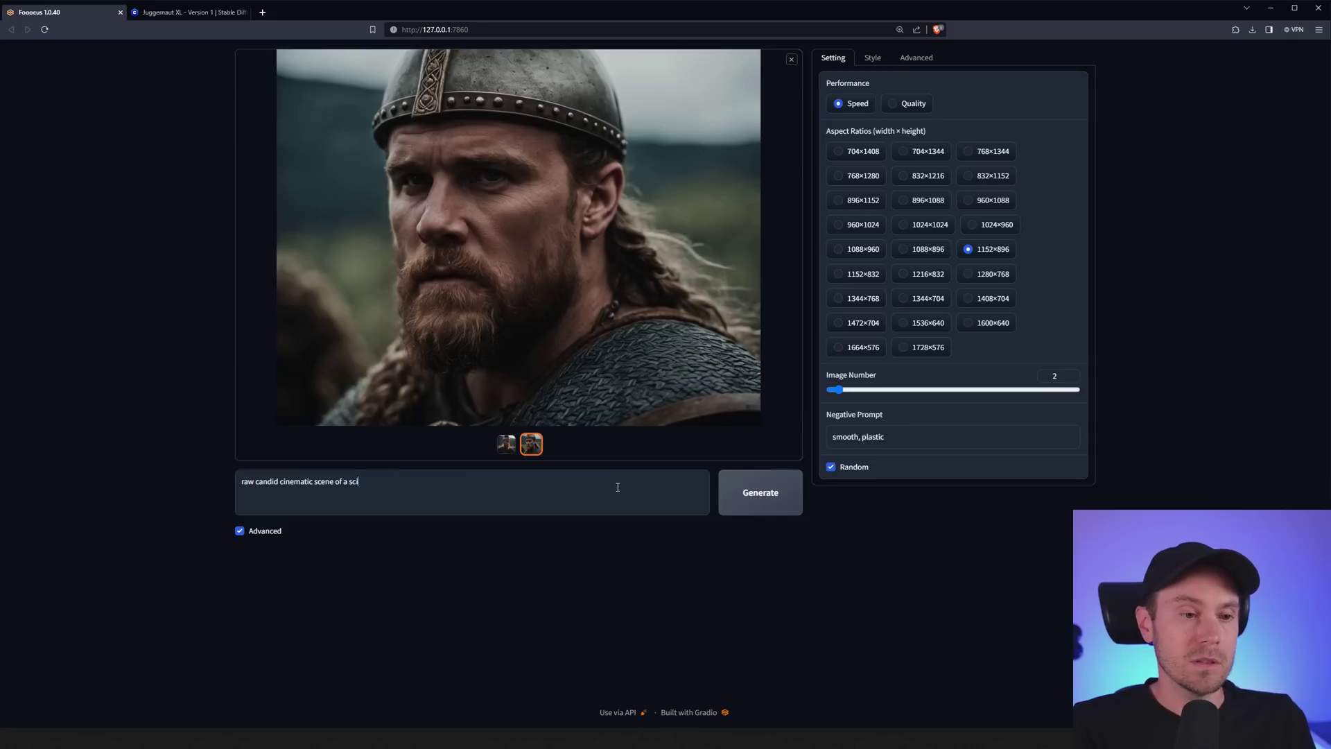
type("fi spaceship ")
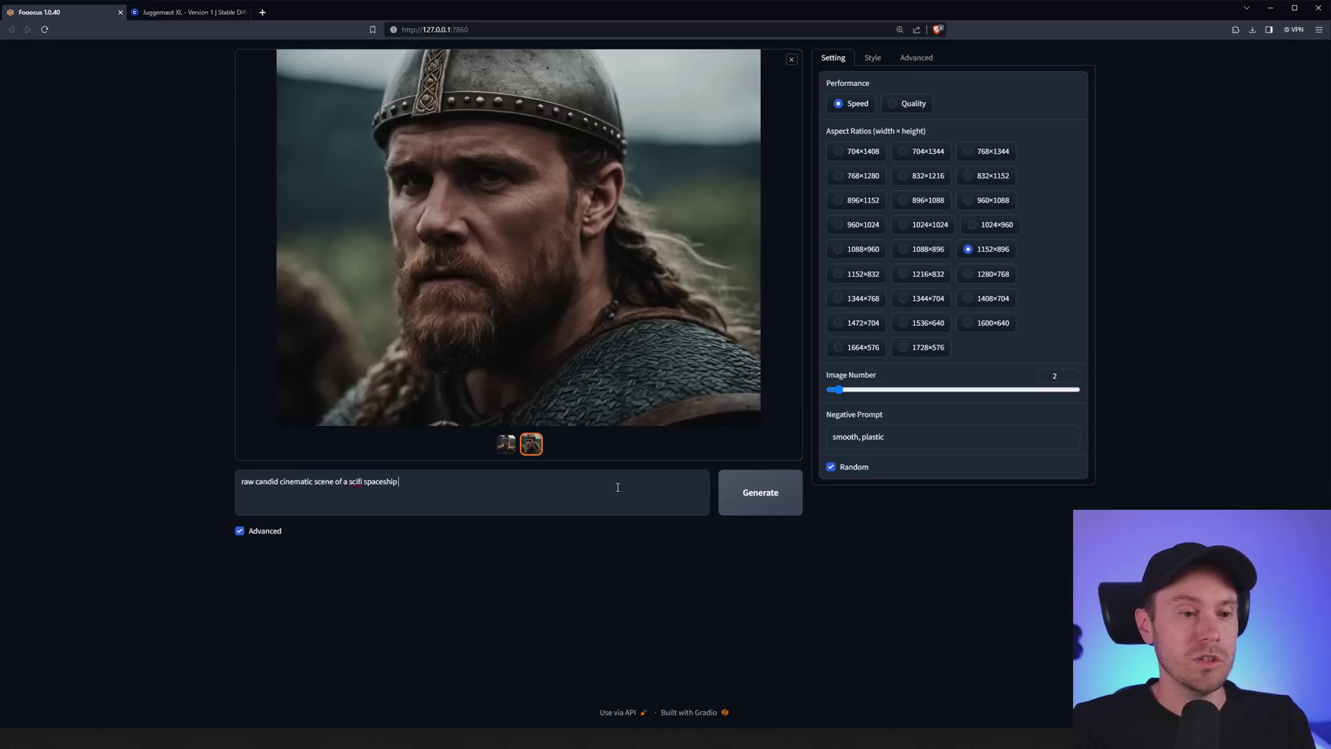
type("in the future")
left_click(756, 490)
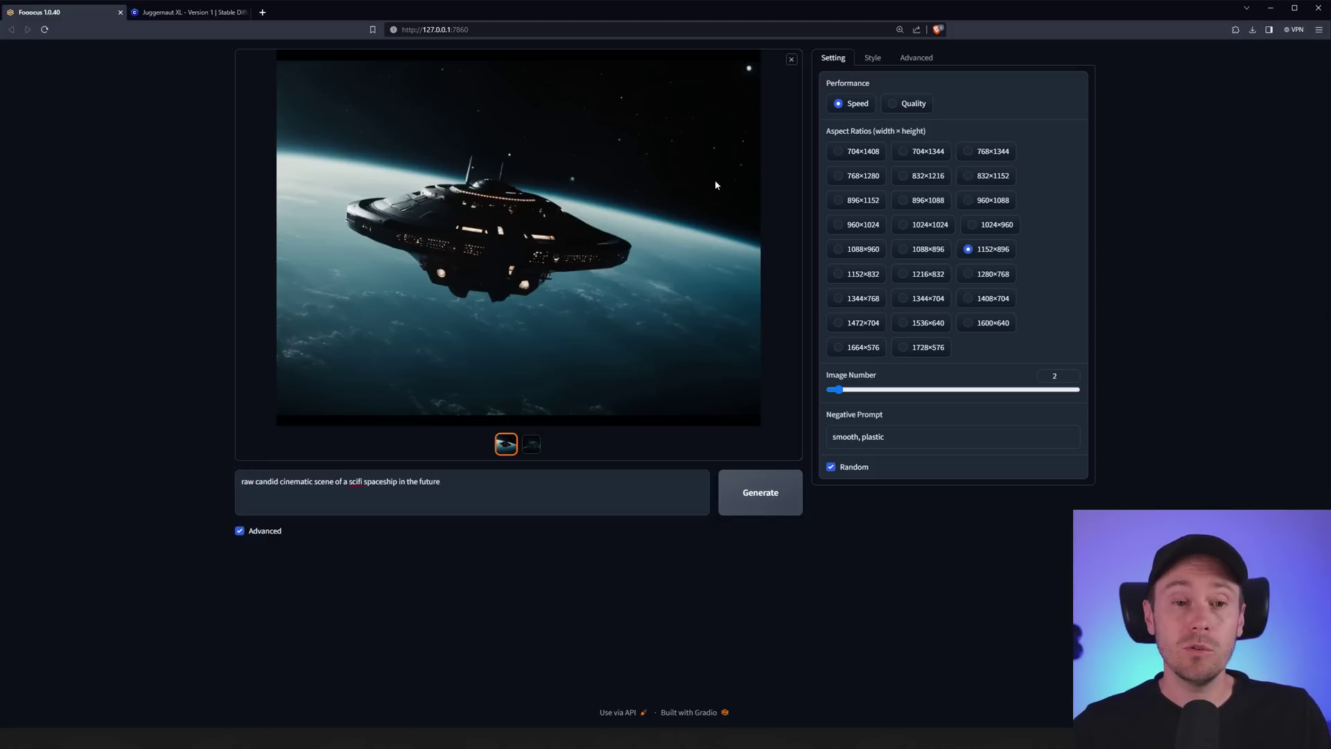
In Advanced, confirm base model juggernautXL_version1 and LoRA 1 JuggerCineXL2, leaving both unchanged
left_click(923, 64)
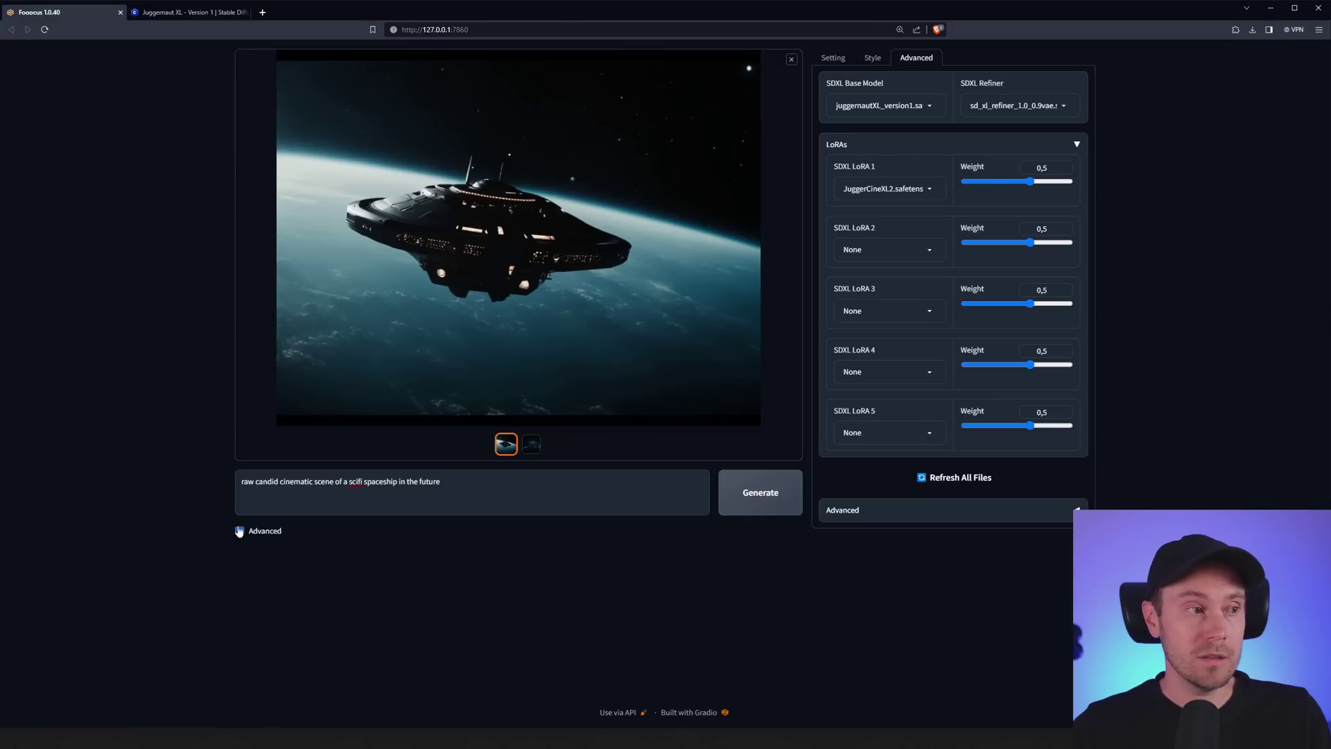
left_click(930, 106)
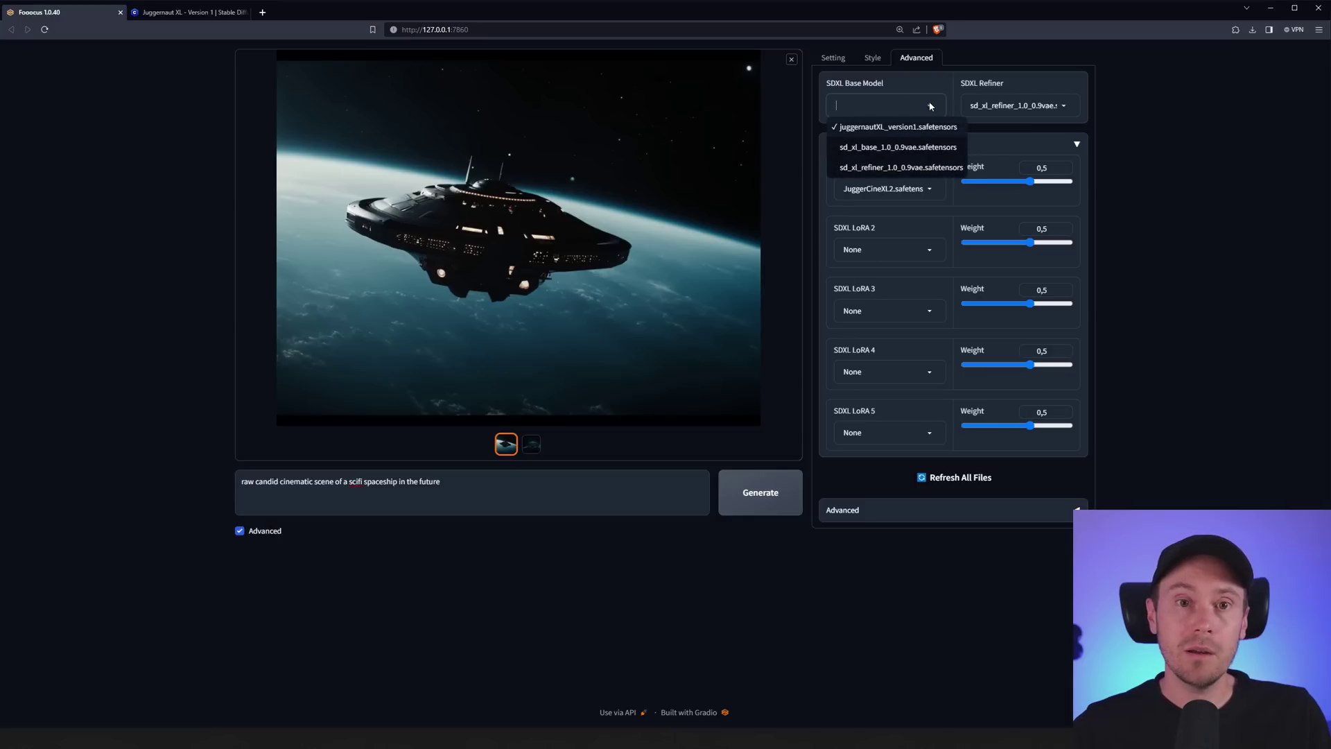
left_click(821, 181)
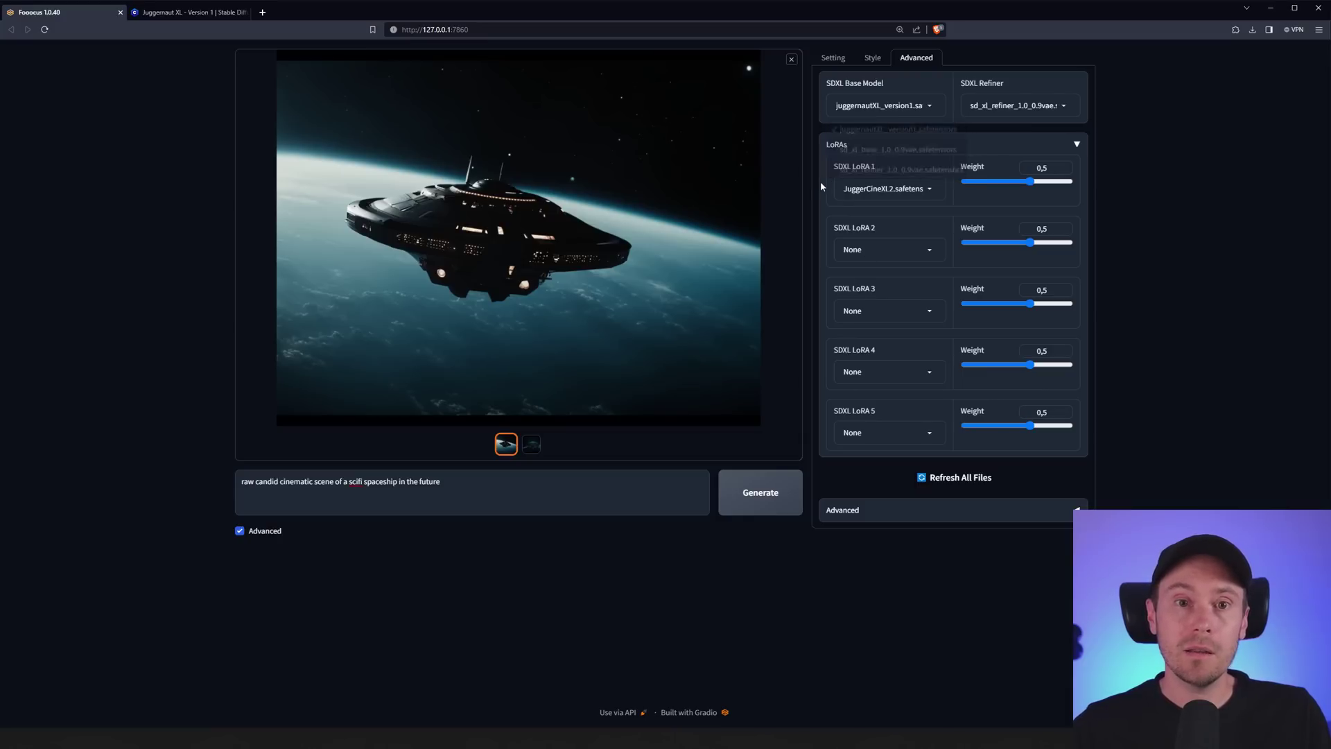
left_click(932, 191)
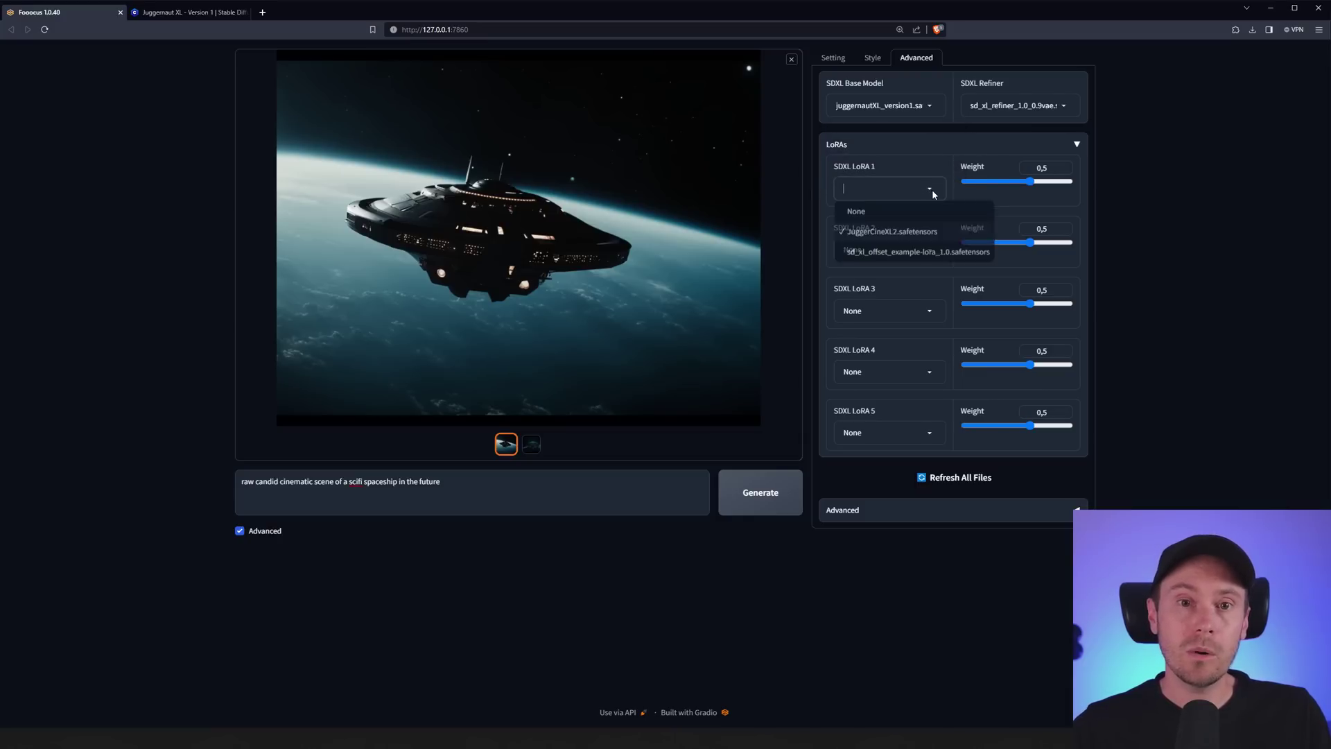
left_click(884, 232)
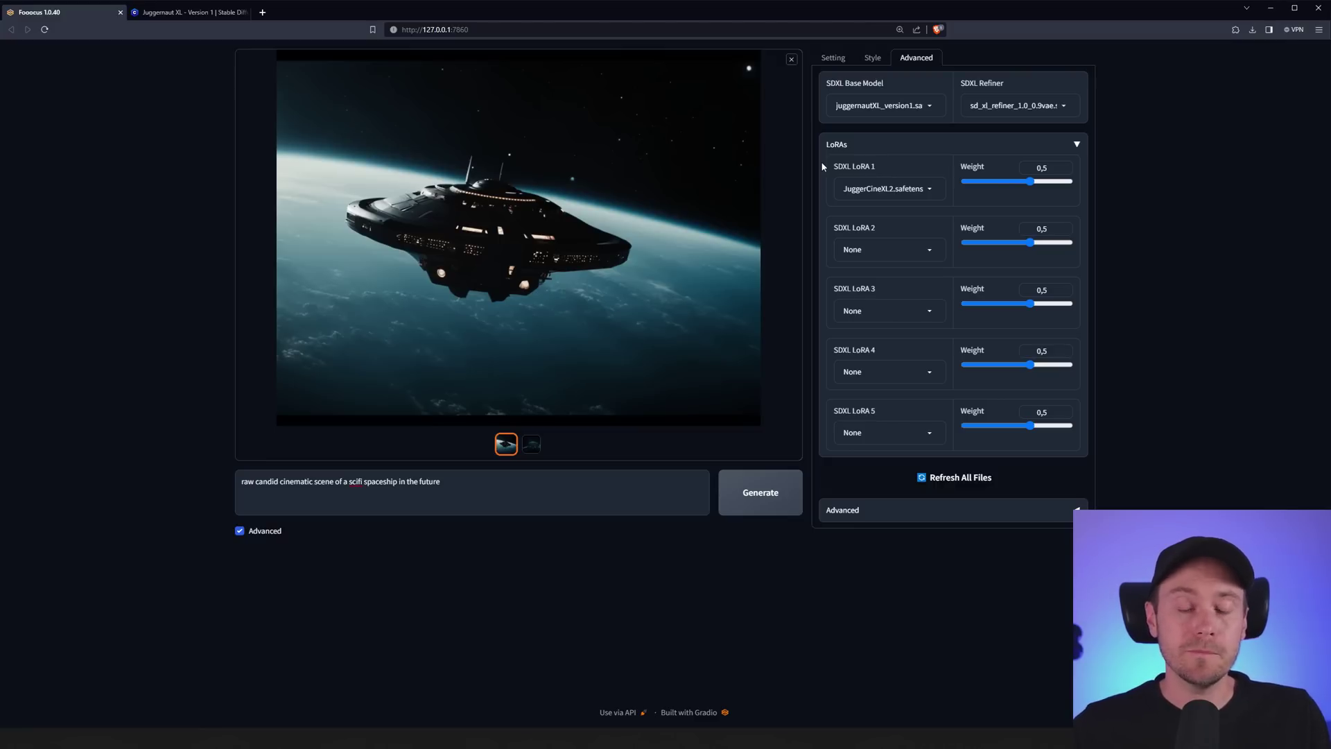
Replace the spaceship subject with a cat in a rainy, neon-lit cyberpunk bladerunner alley and generate
left_click_drag(444, 484, 350, 494)
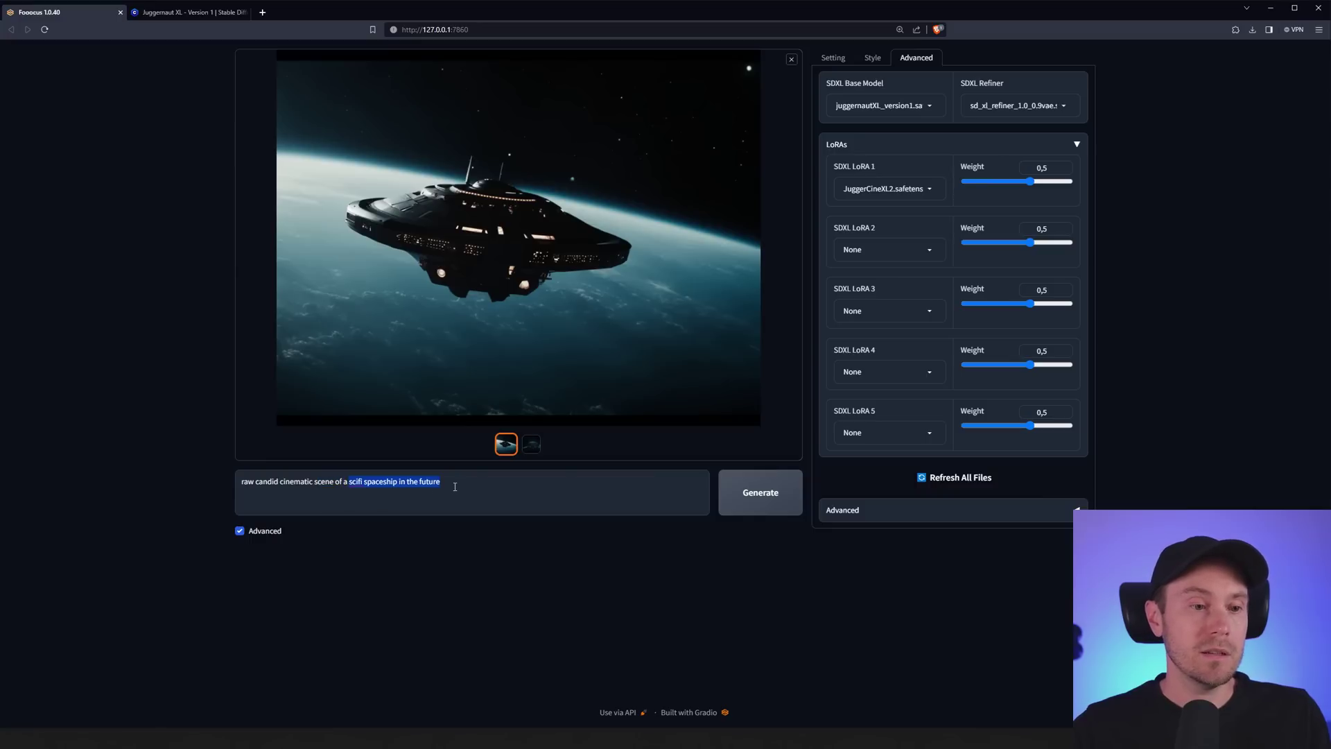
type("a cat in an")
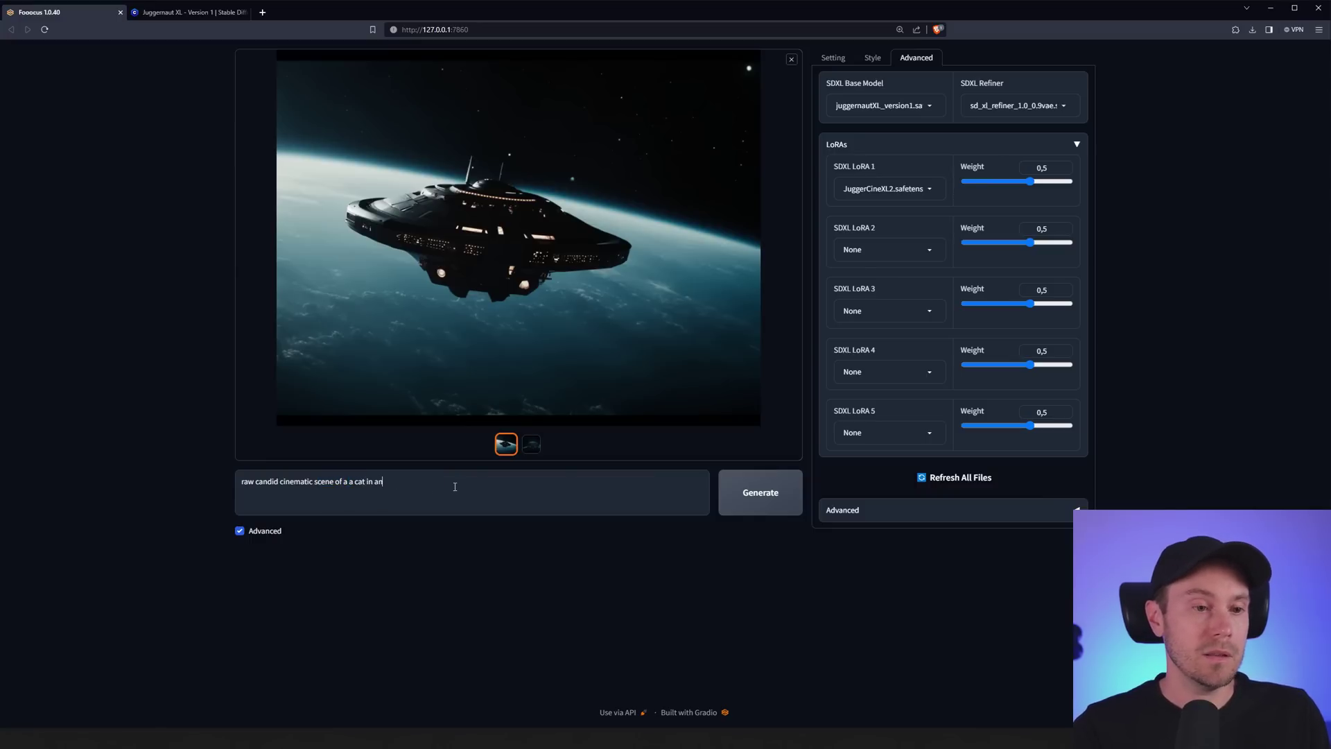
type("treet alley, raining, ")
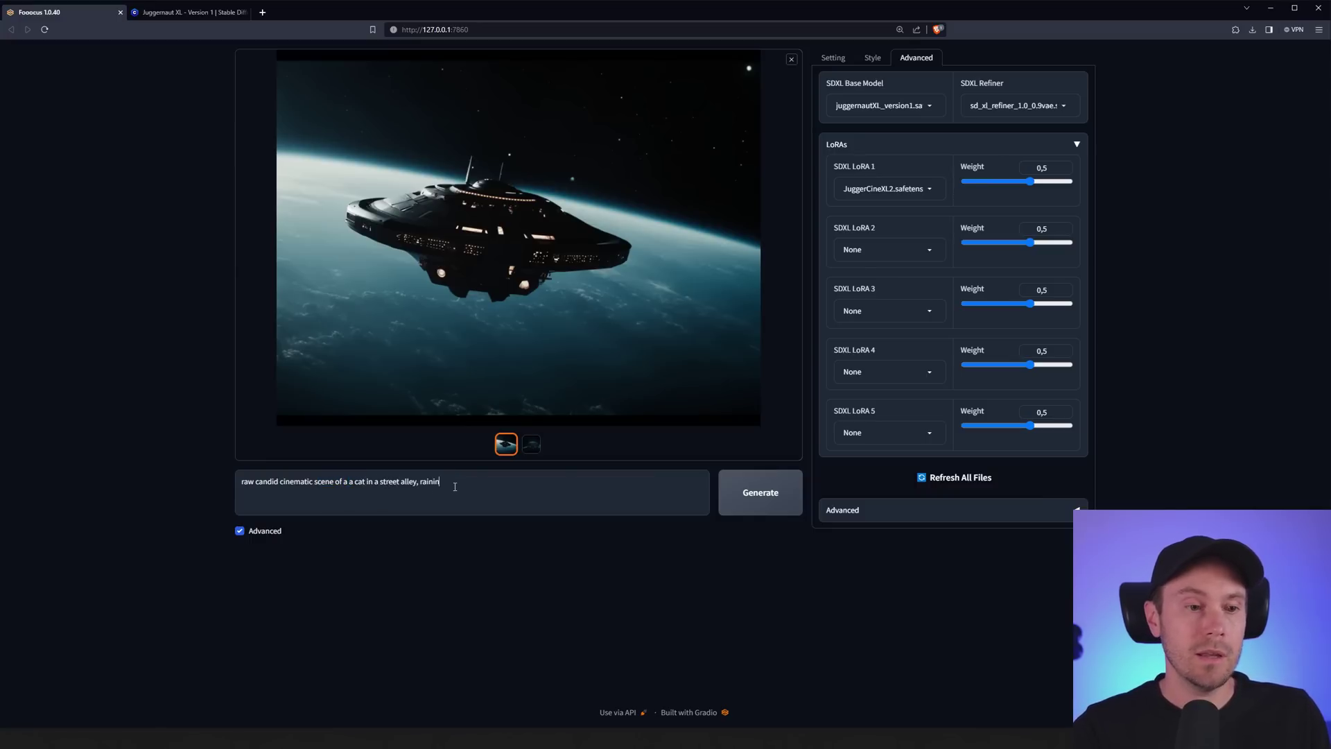
type("neon signs")
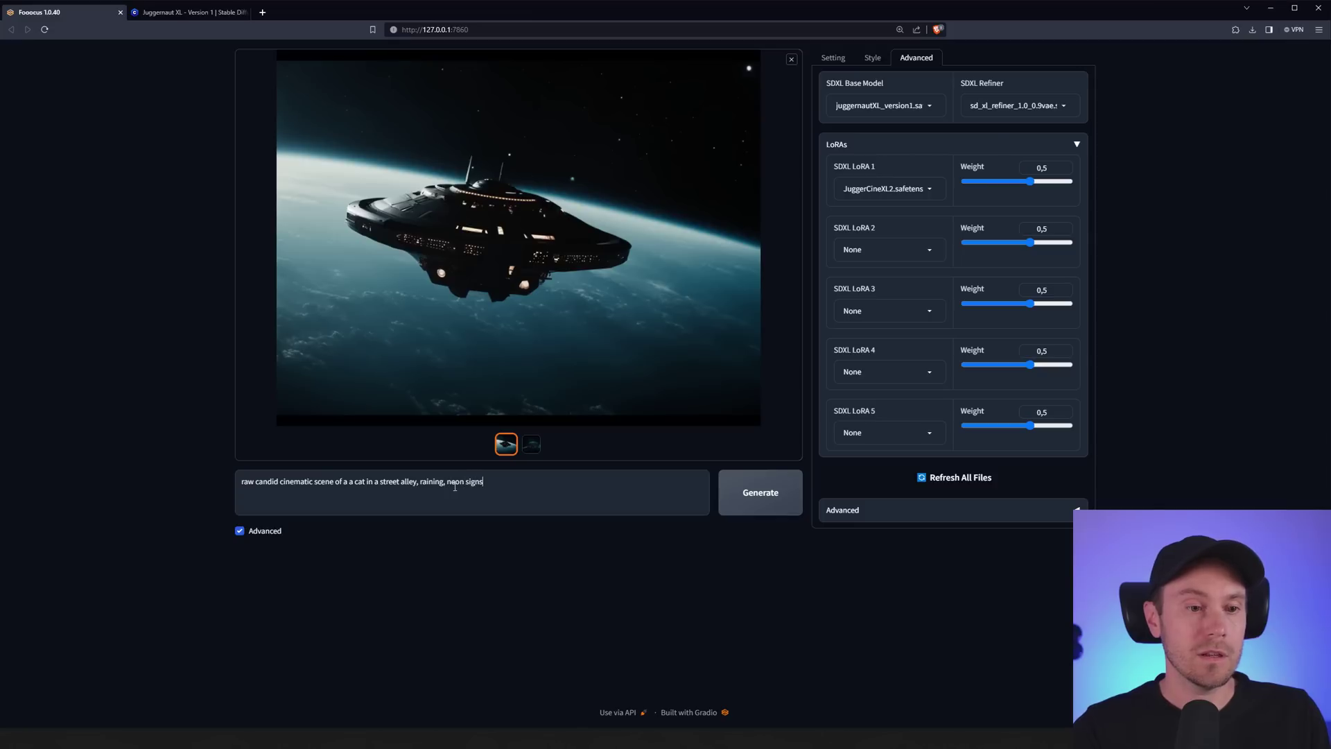
type(", cyberpunk")
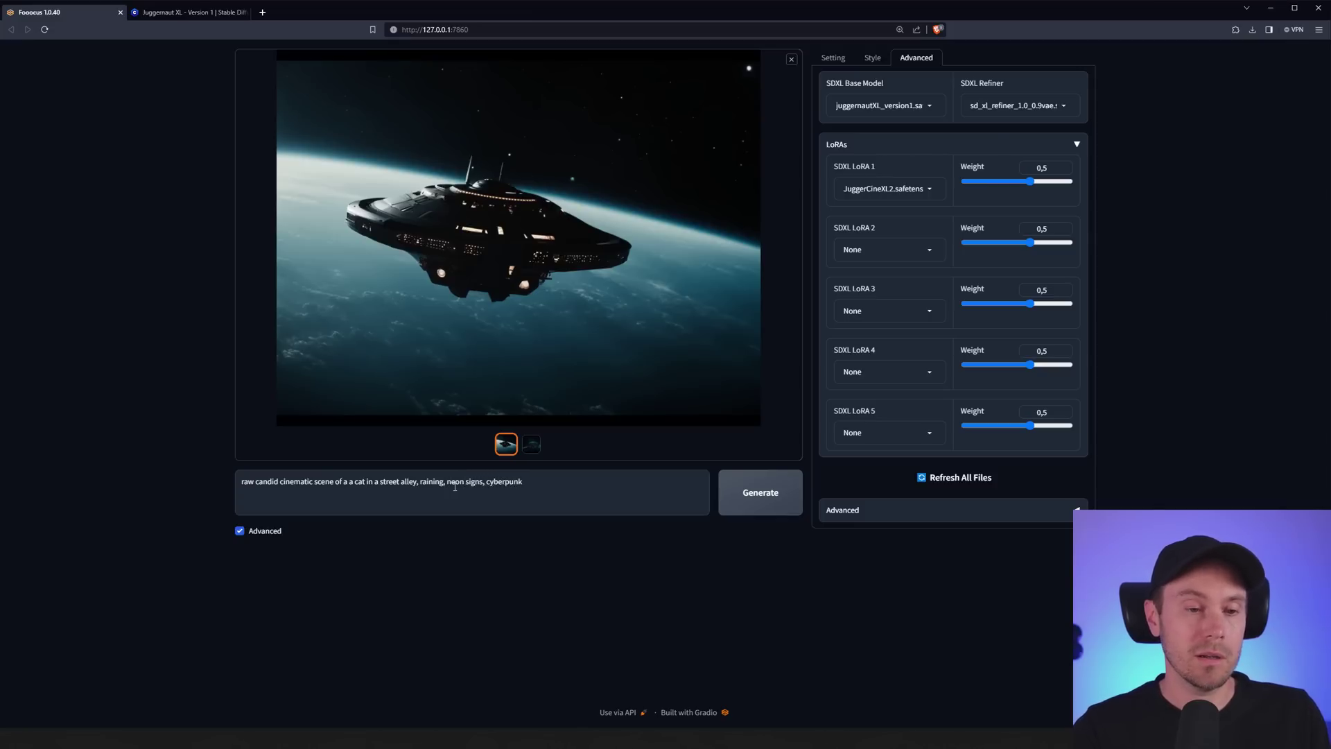
type(", bladerunner")
left_click(759, 477)
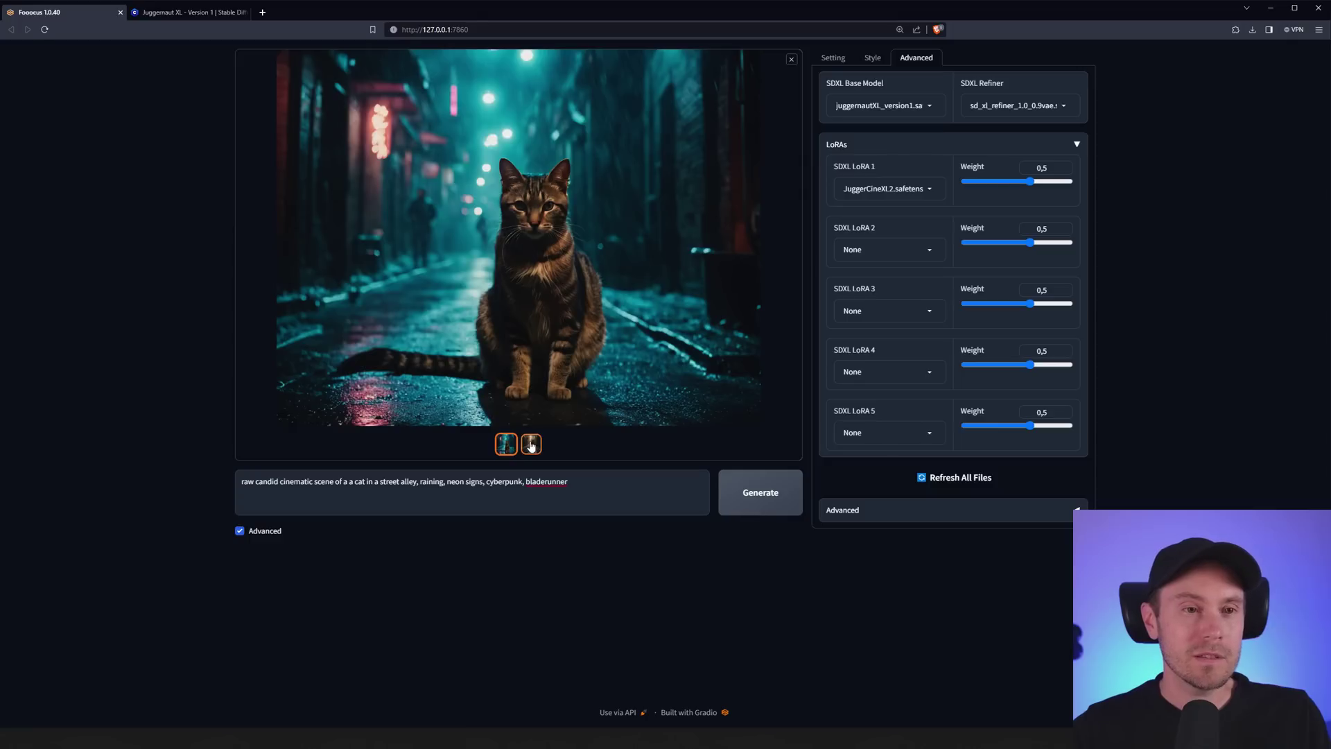
left_click(531, 446)
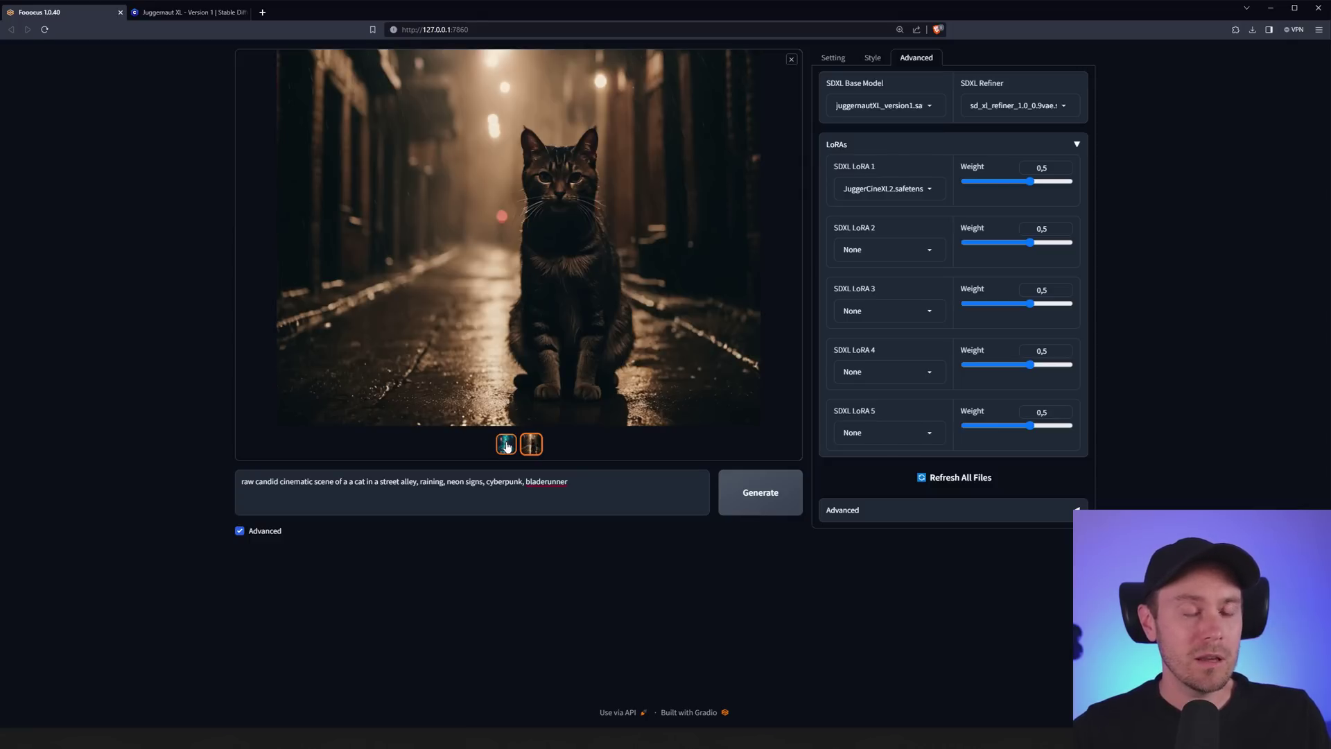
left_click(507, 446)
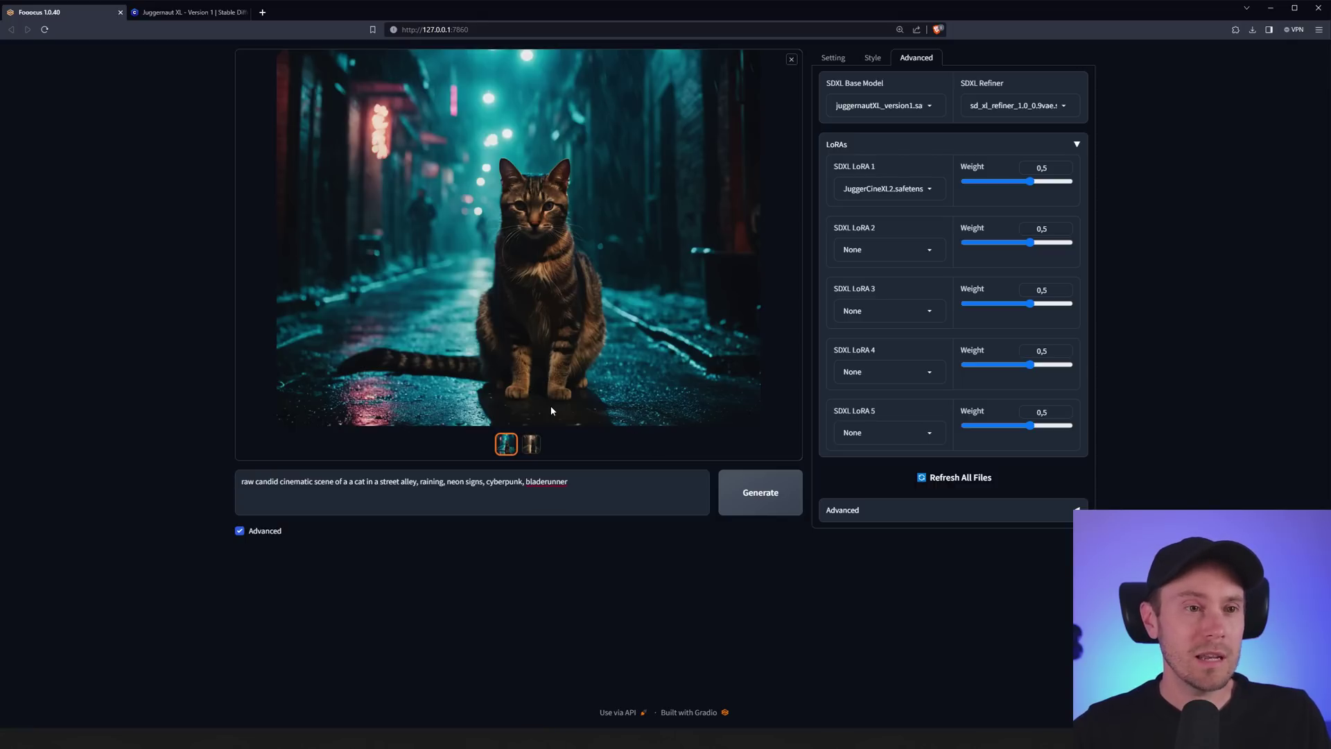
left_click(531, 444)
left_click(507, 441)
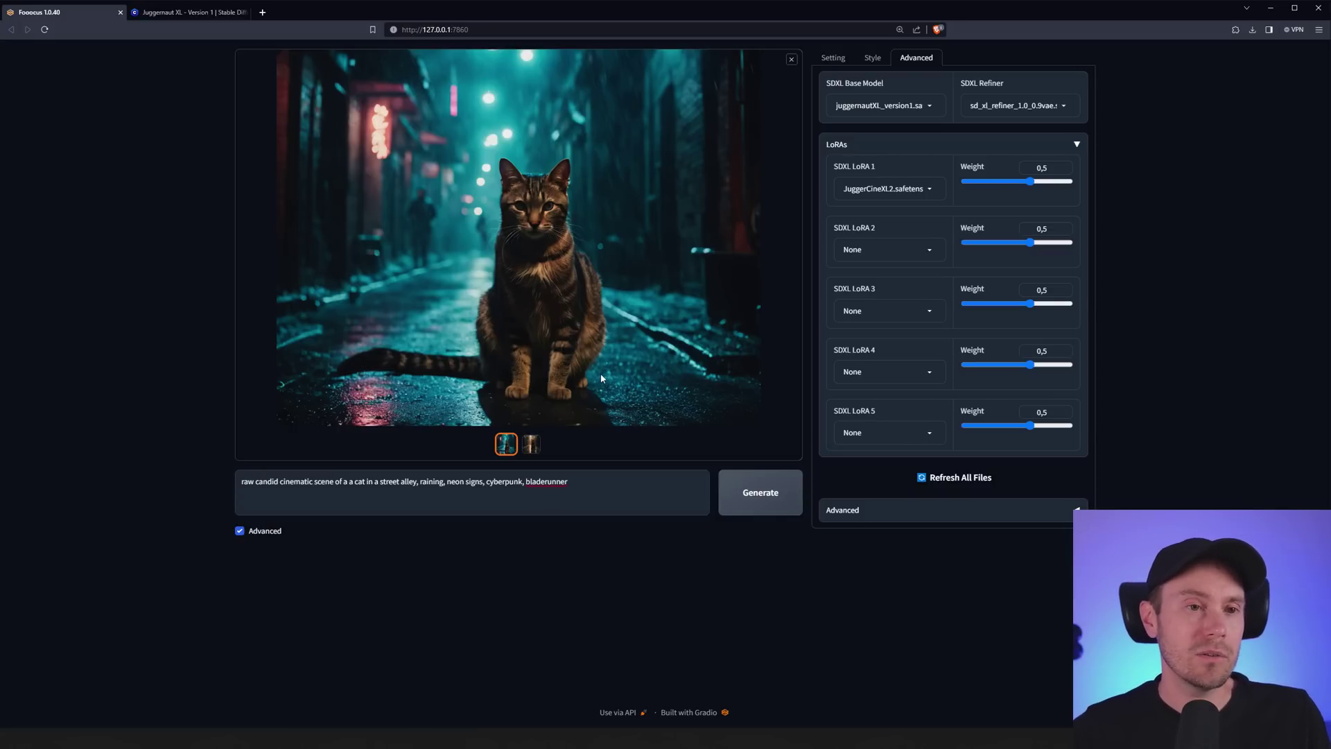
left_click(530, 449)
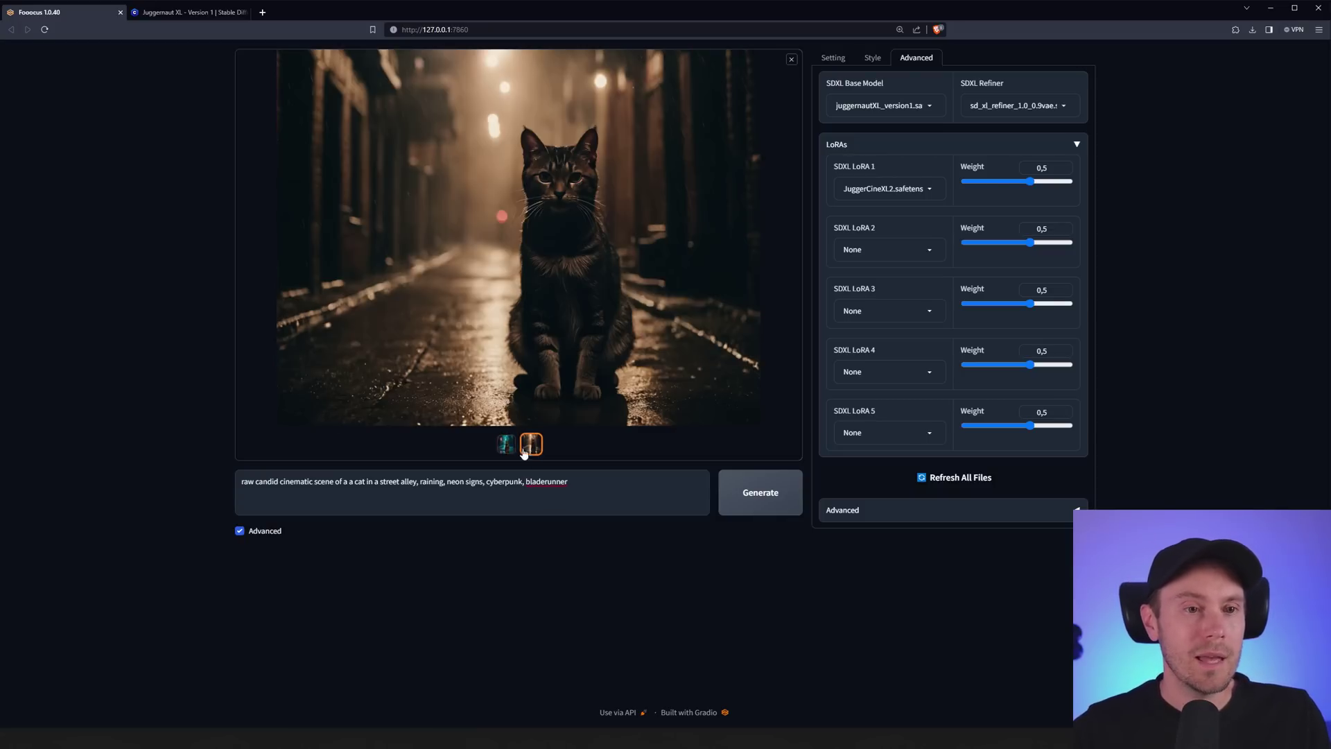
left_click(514, 444)
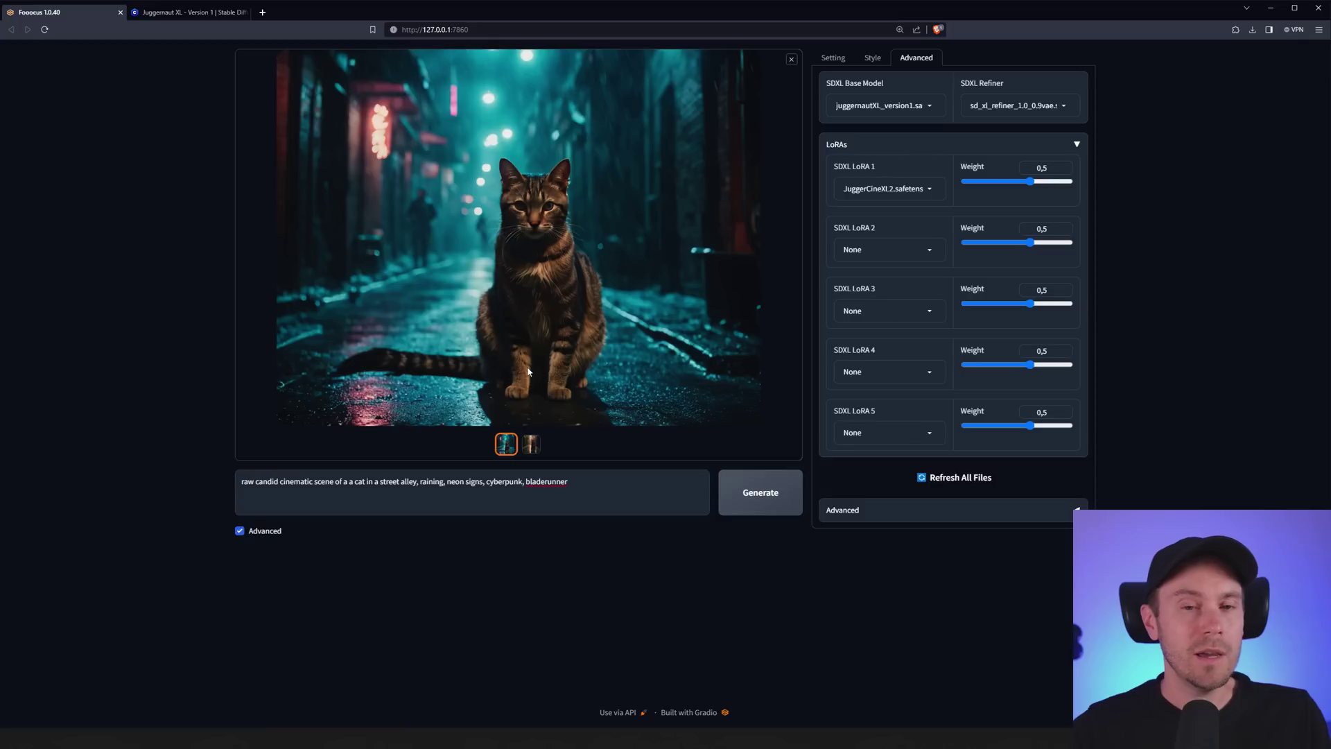